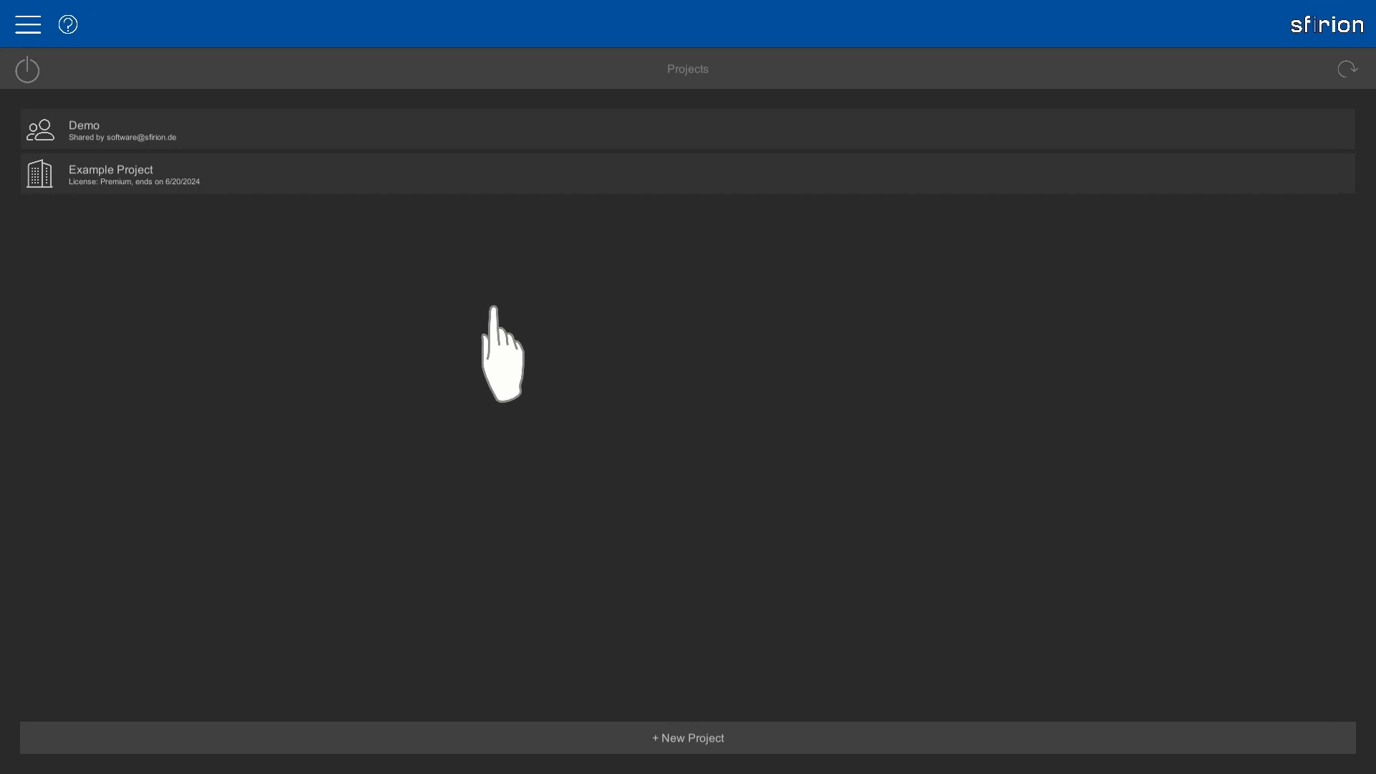
# Open the Example Project's options and dismiss the Share Project form without sharing.
pyautogui.click(402, 172)
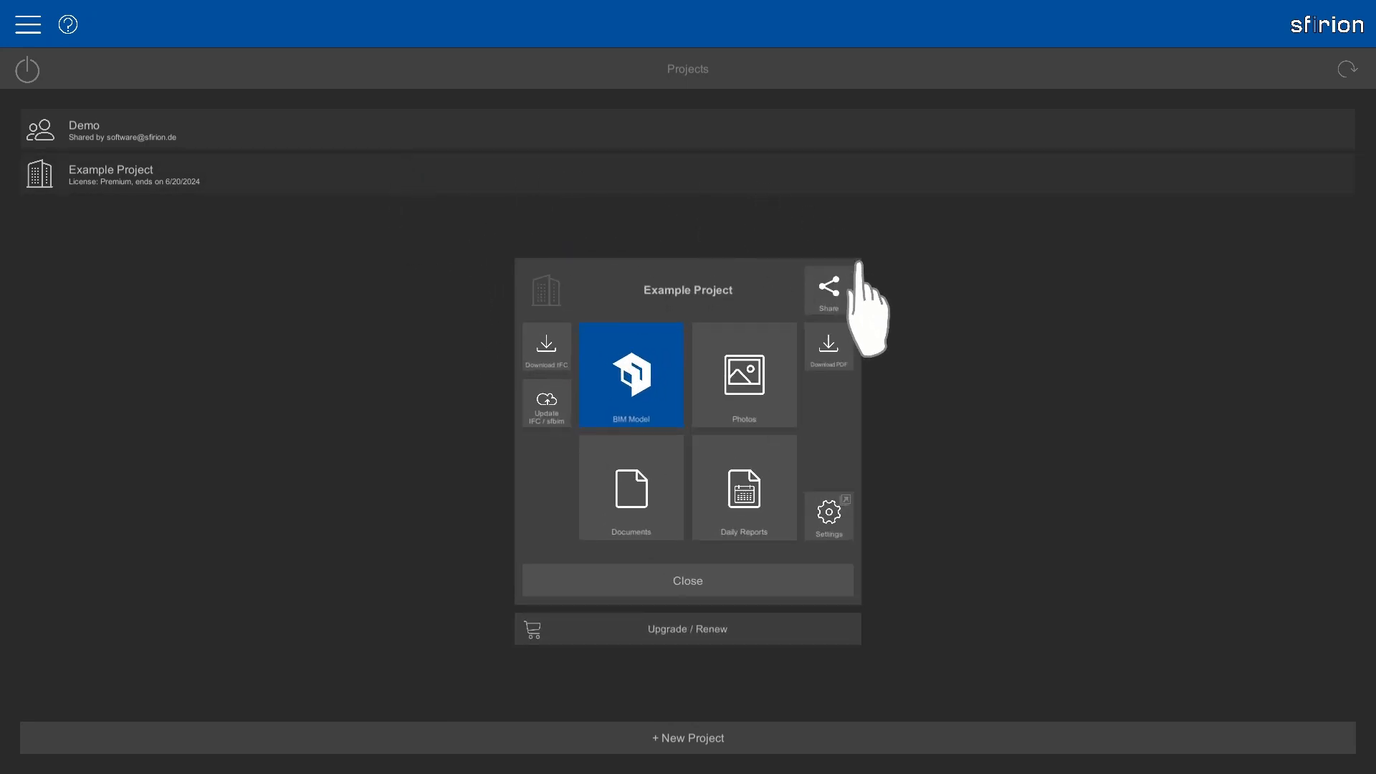
pyautogui.click(829, 288)
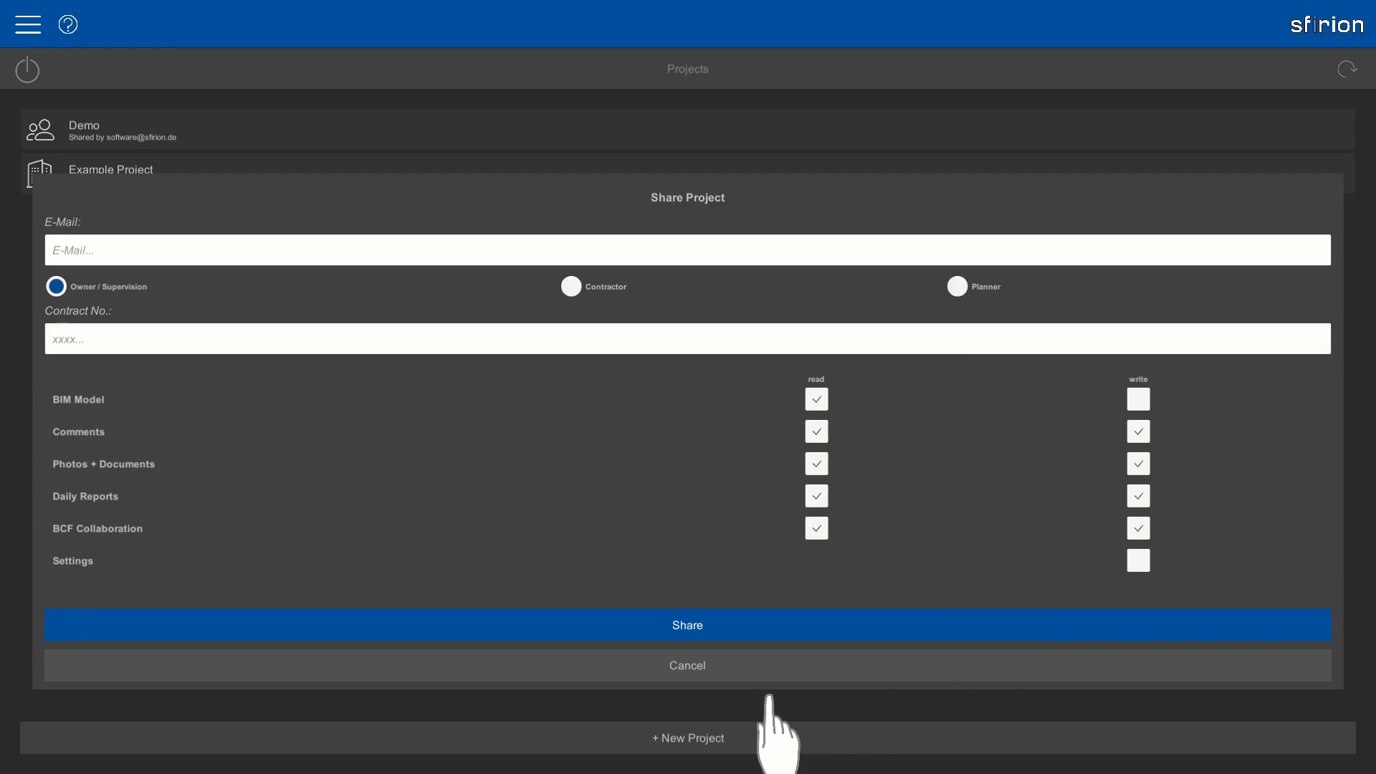
pyautogui.click(668, 666)
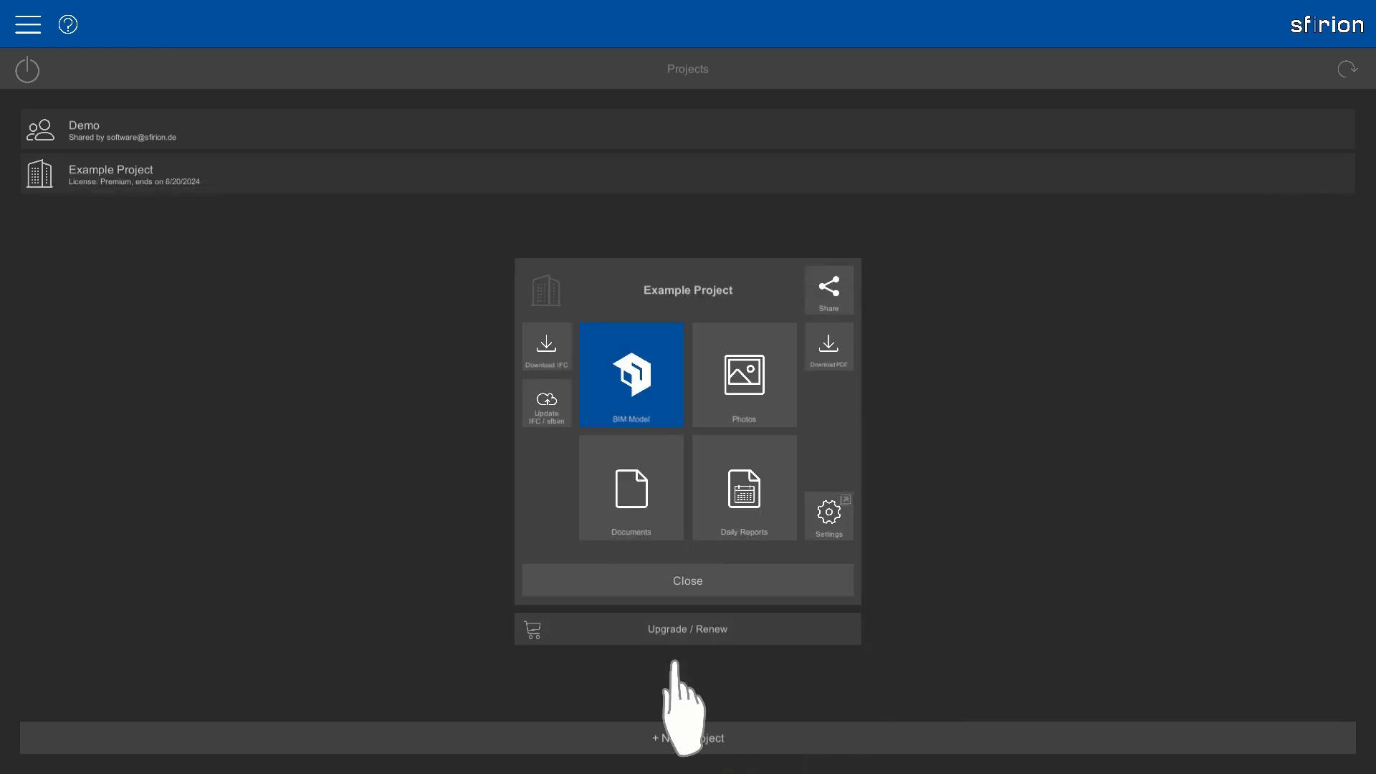
# Open the daily reports calendar, try the Open and Rejected filters, and select July 17.
pyautogui.click(749, 494)
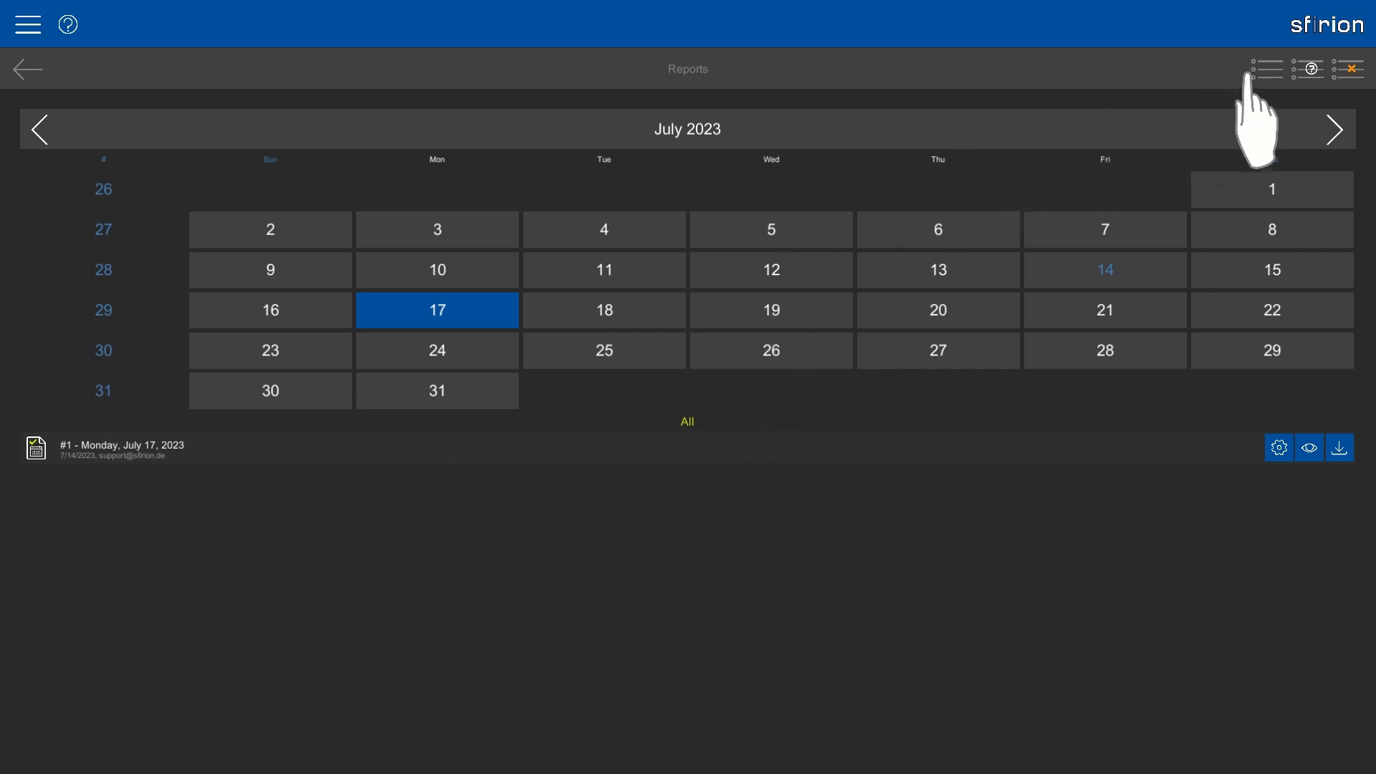
pyautogui.click(1324, 66)
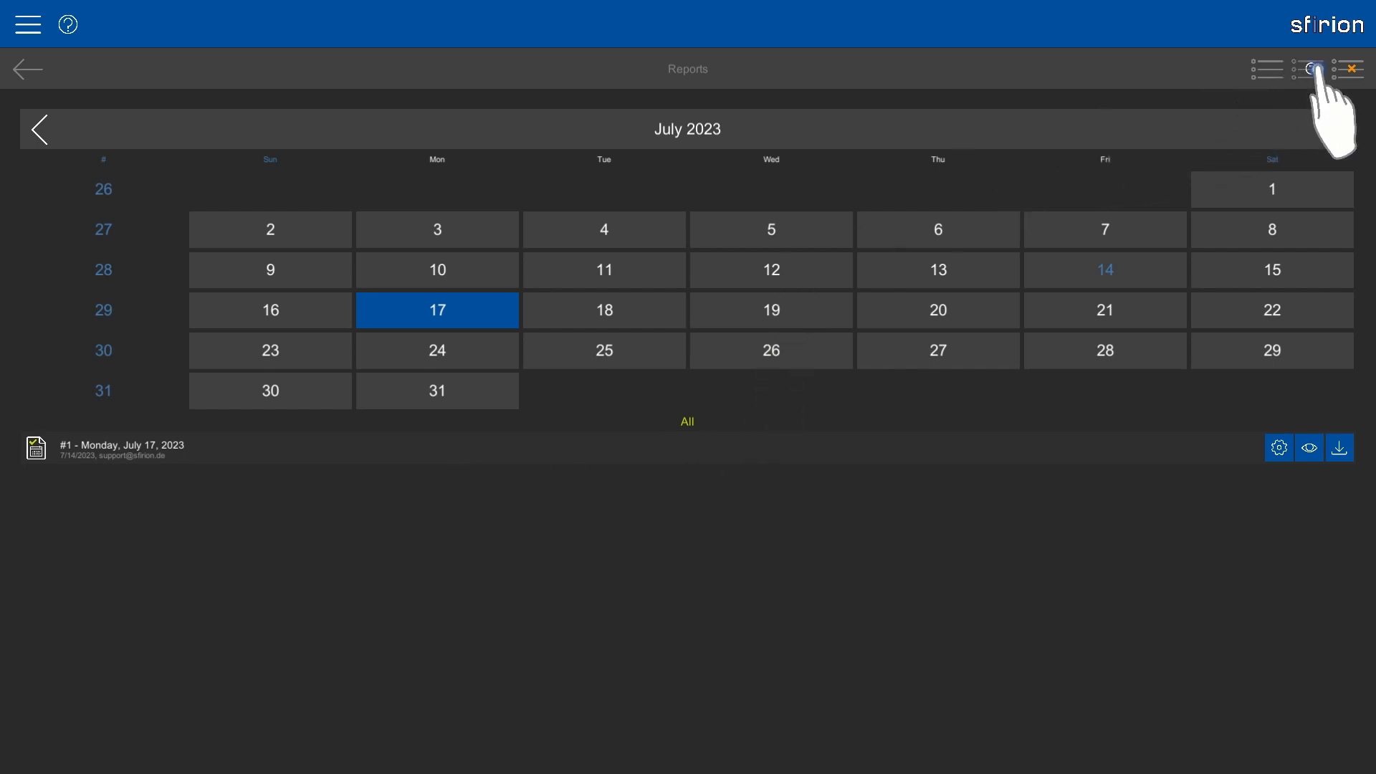
pyautogui.click(1359, 66)
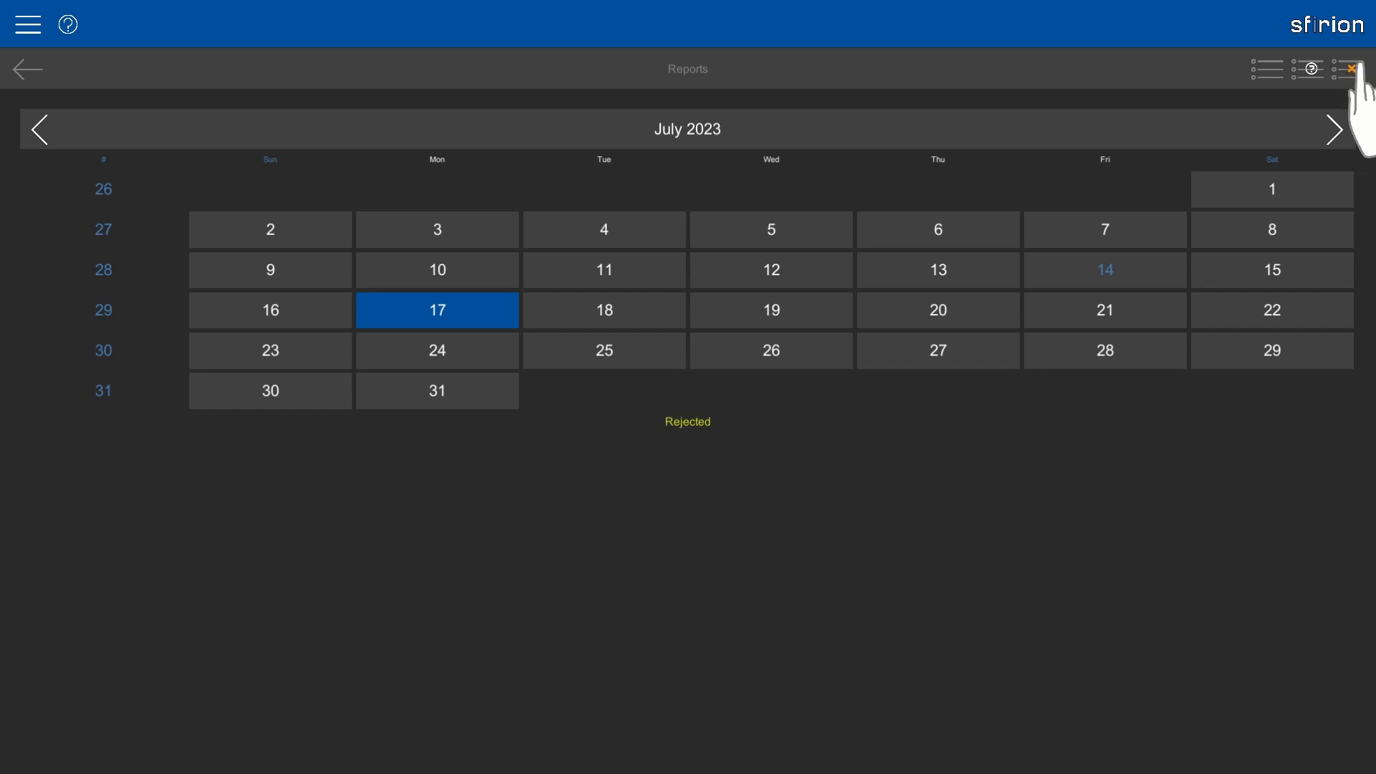
pyautogui.click(493, 304)
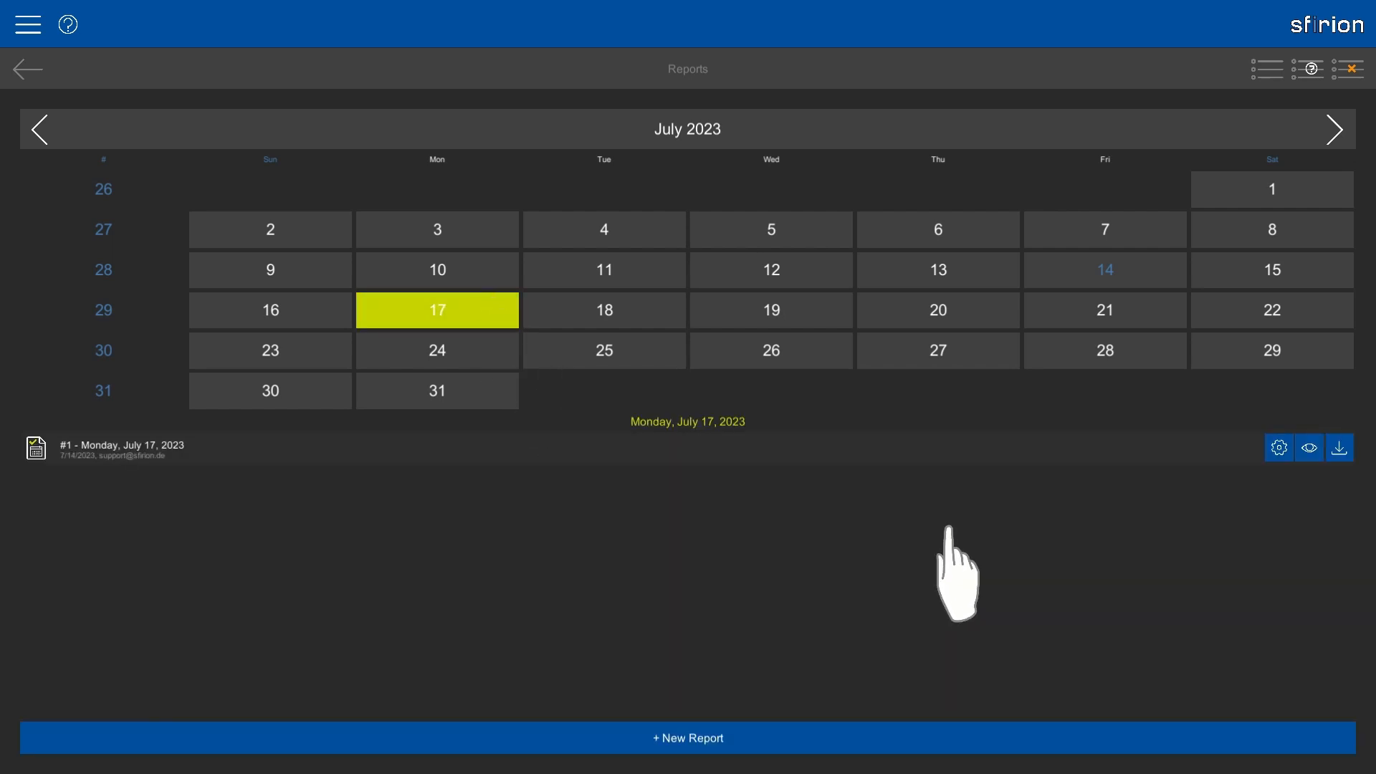
# Review and close the July 17 report, then start a new report dated 7/18/2023.
pyautogui.click(1308, 448)
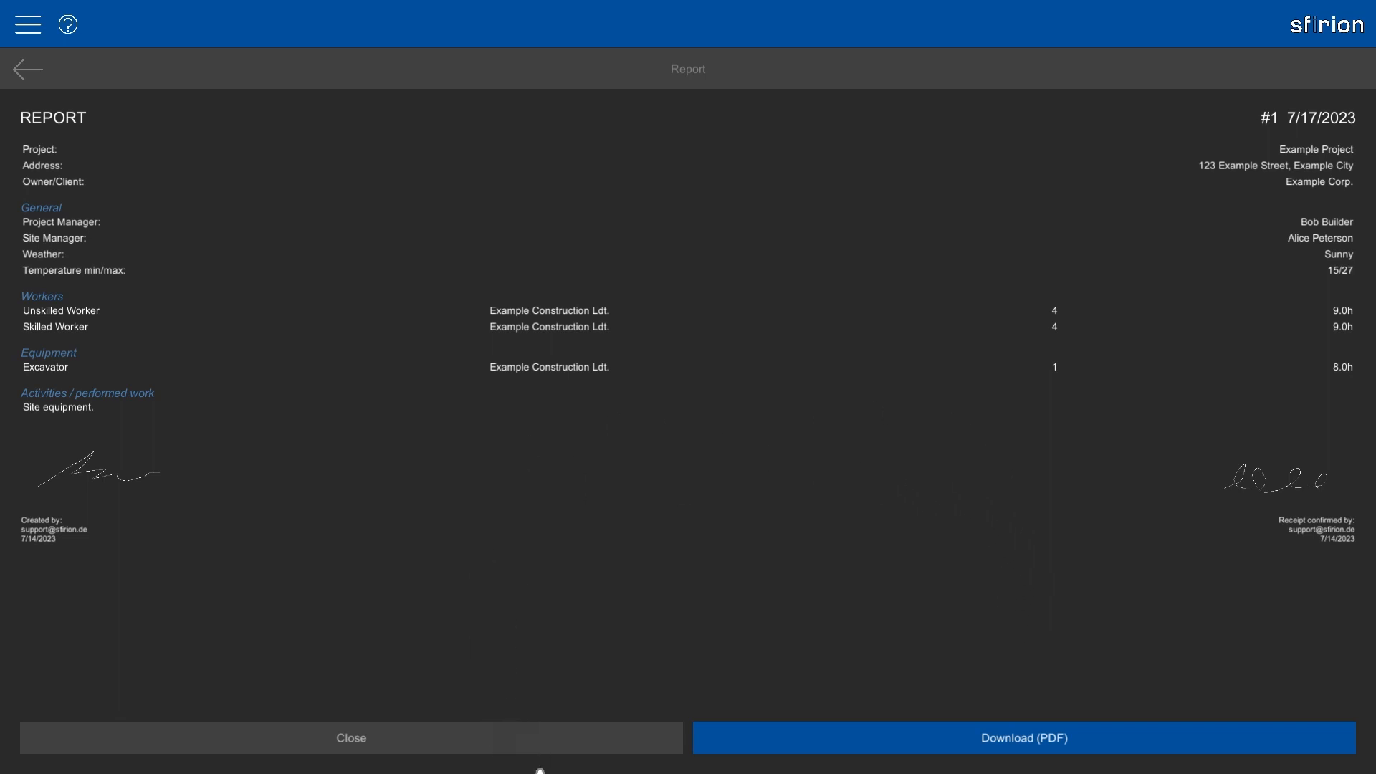
pyautogui.click(533, 749)
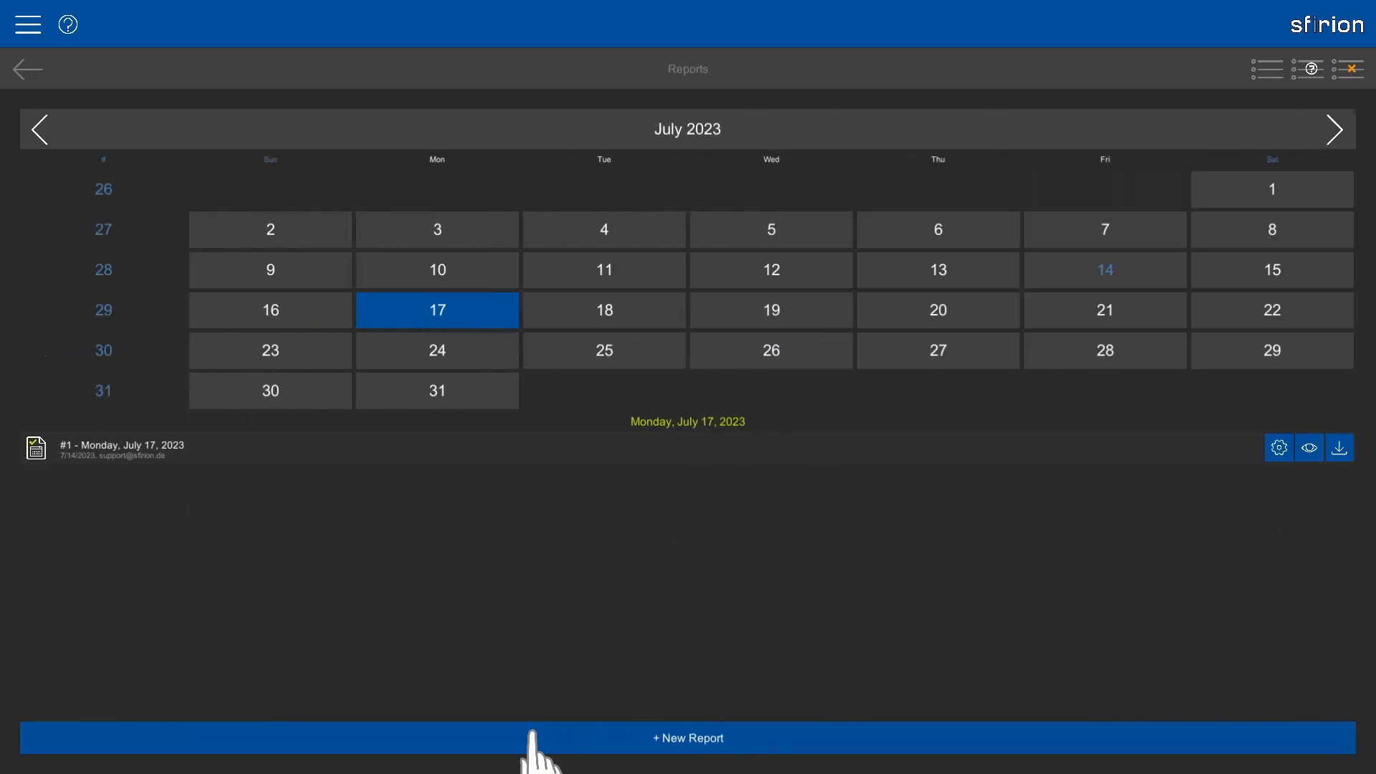
pyautogui.click(613, 314)
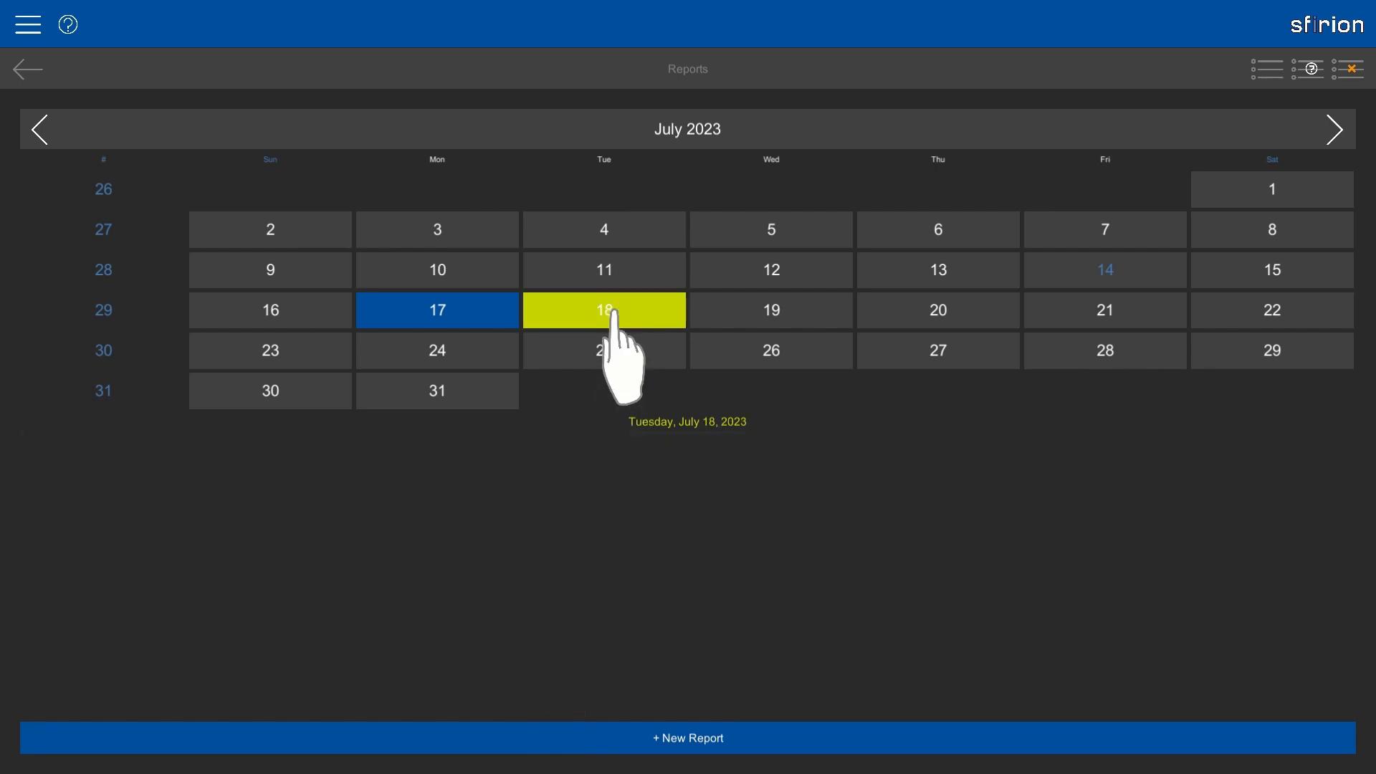
pyautogui.click(443, 738)
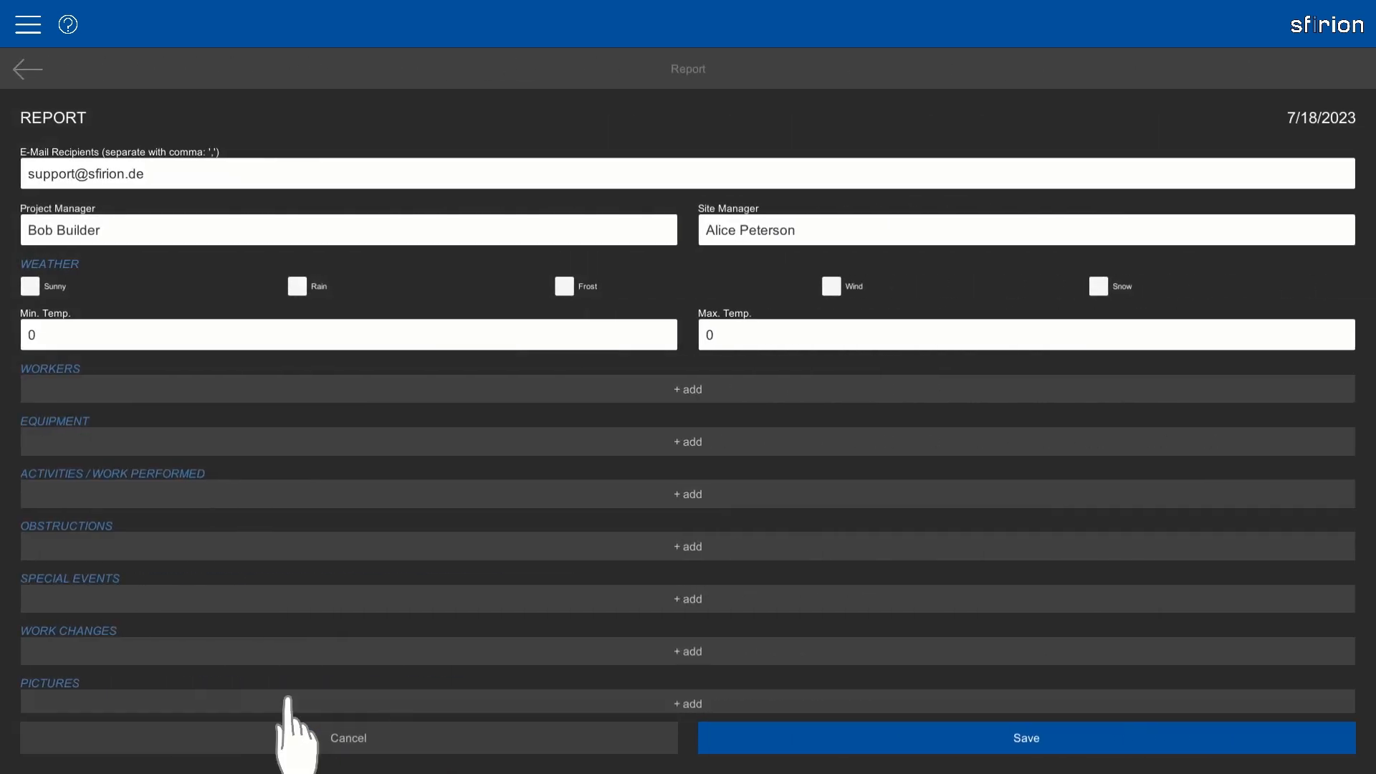
# Append a second e-mail address to the report's recipients.
pyautogui.click(181, 174)
pyautogui.click(180, 174)
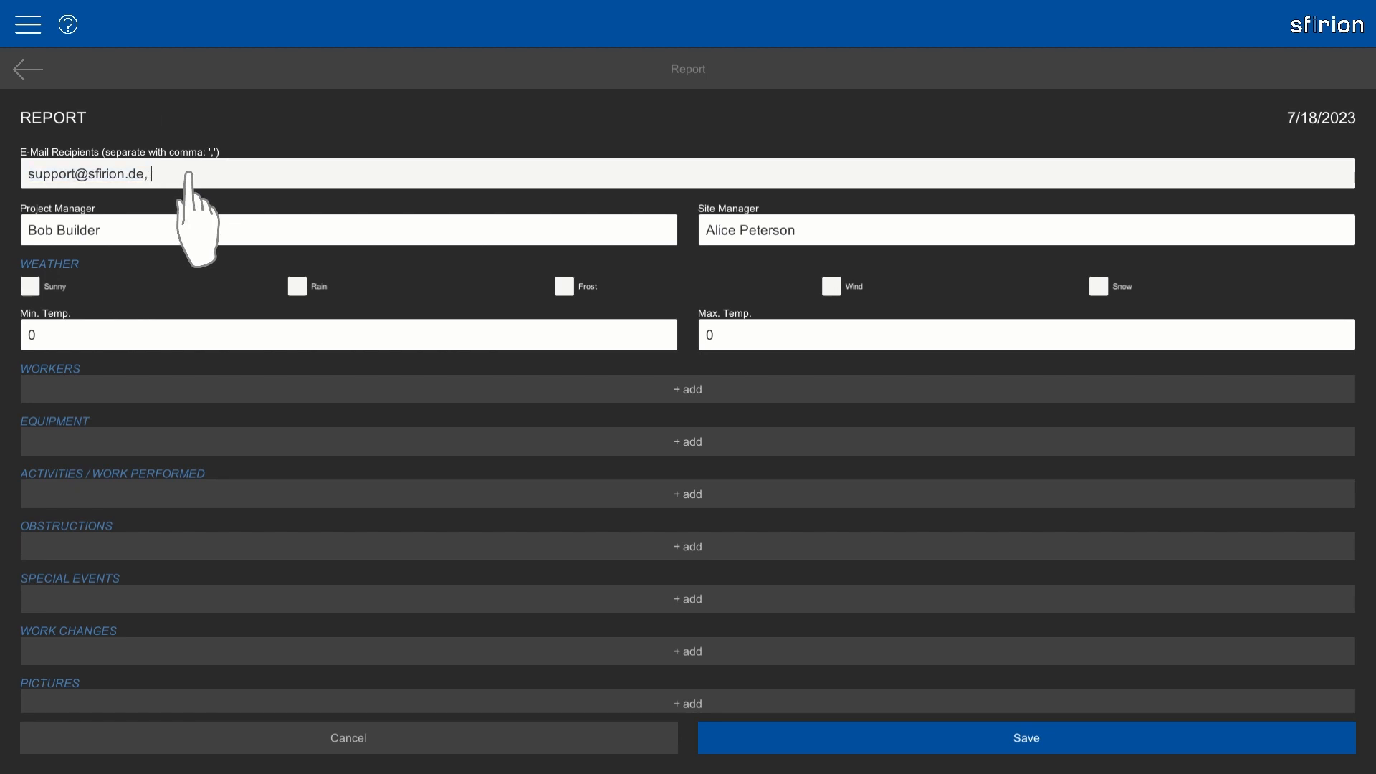
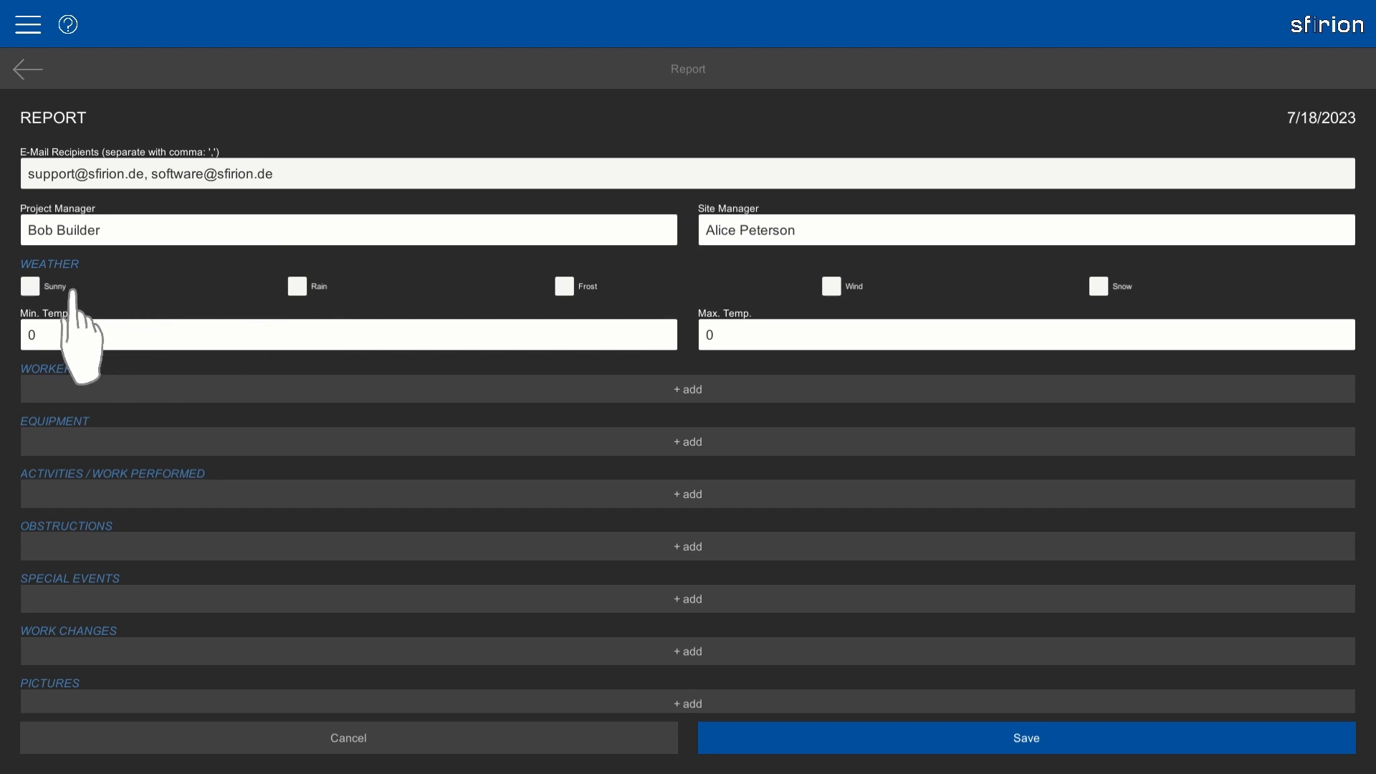
# Mark the weather Sunny with a 15 minimum and 27 maximum temperature.
pyautogui.click(43, 290)
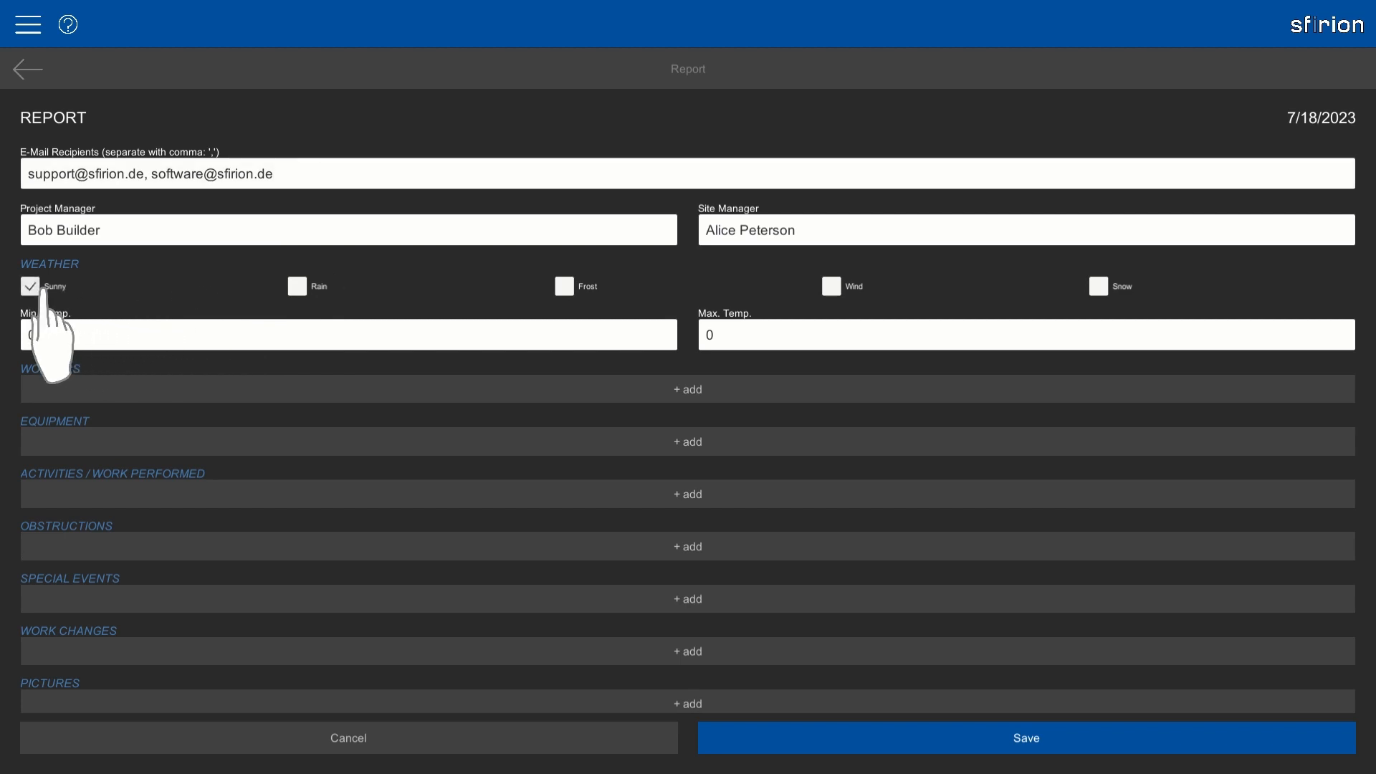
pyautogui.click(116, 324)
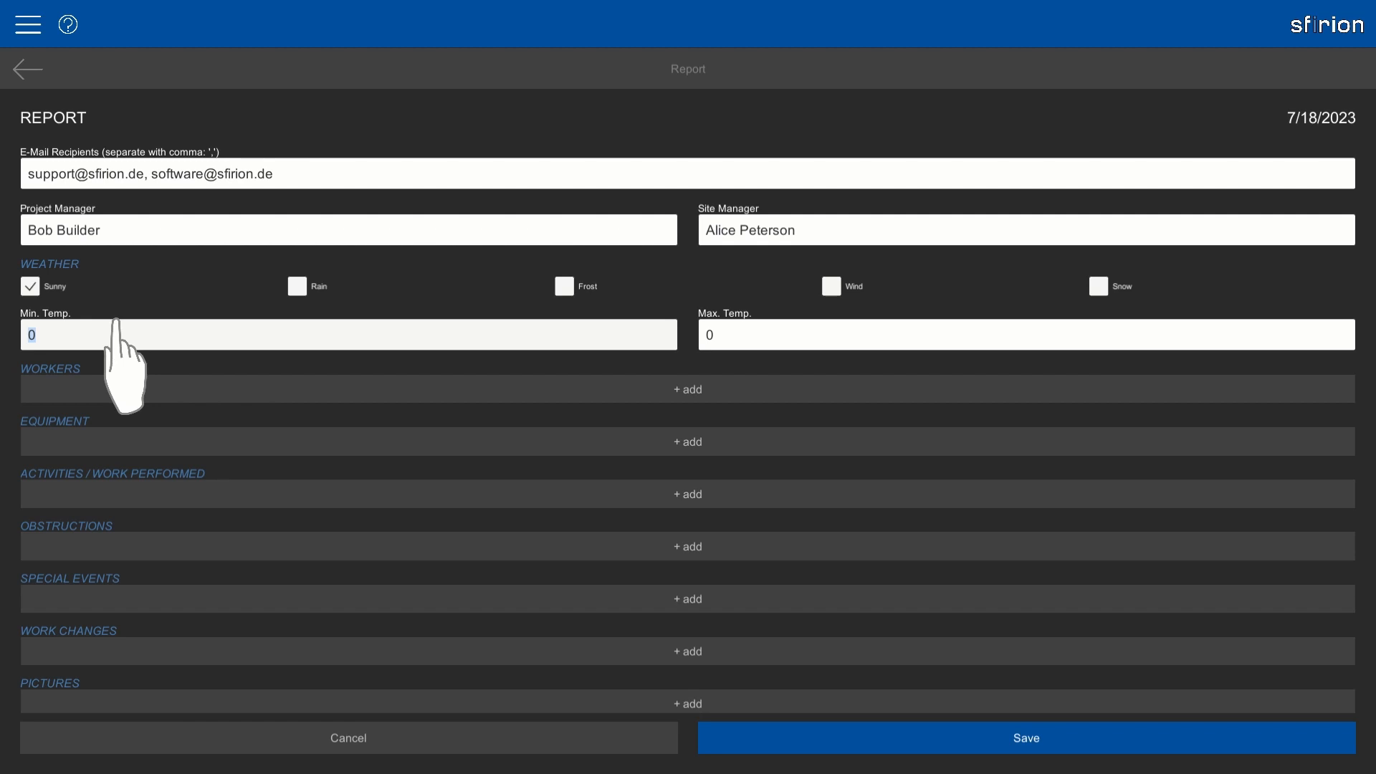
pyautogui.write('15')
pyautogui.click(775, 322)
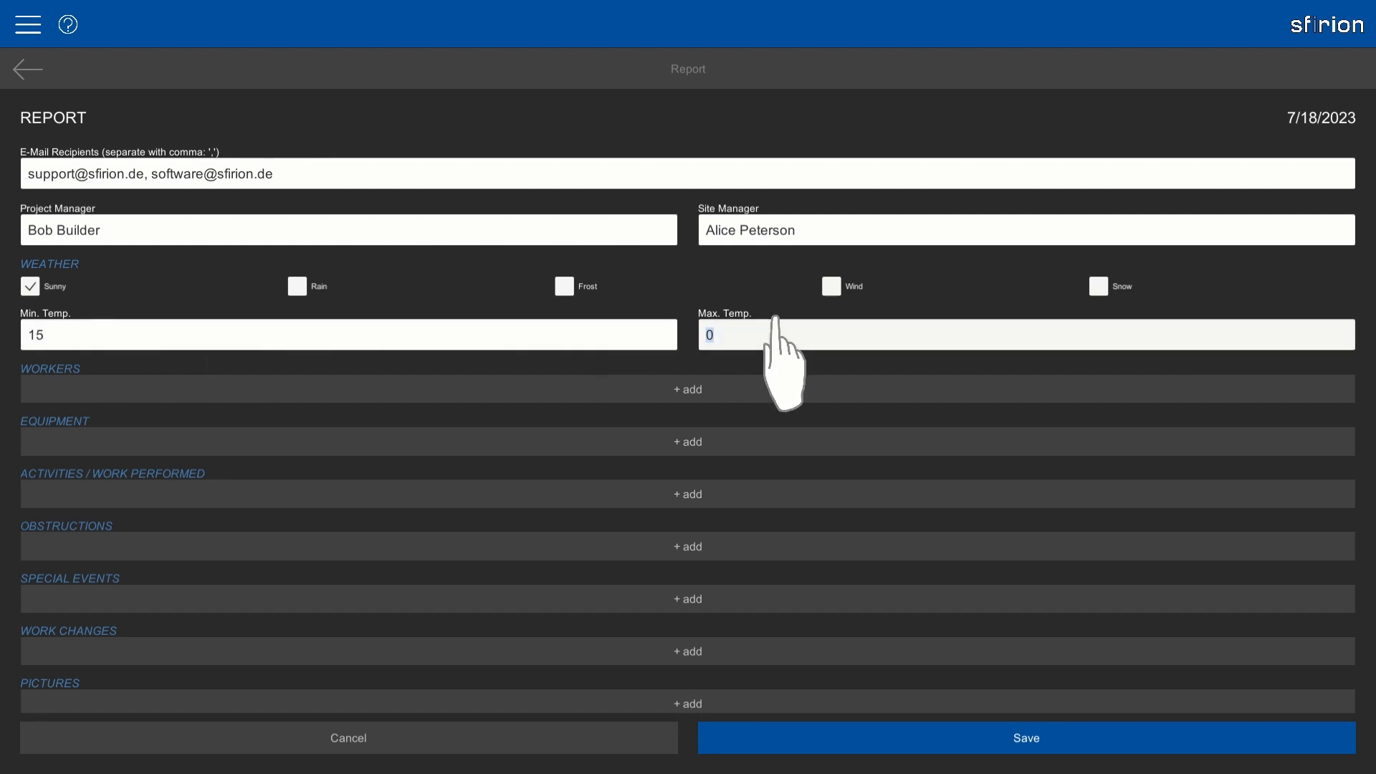
pyautogui.write('27')
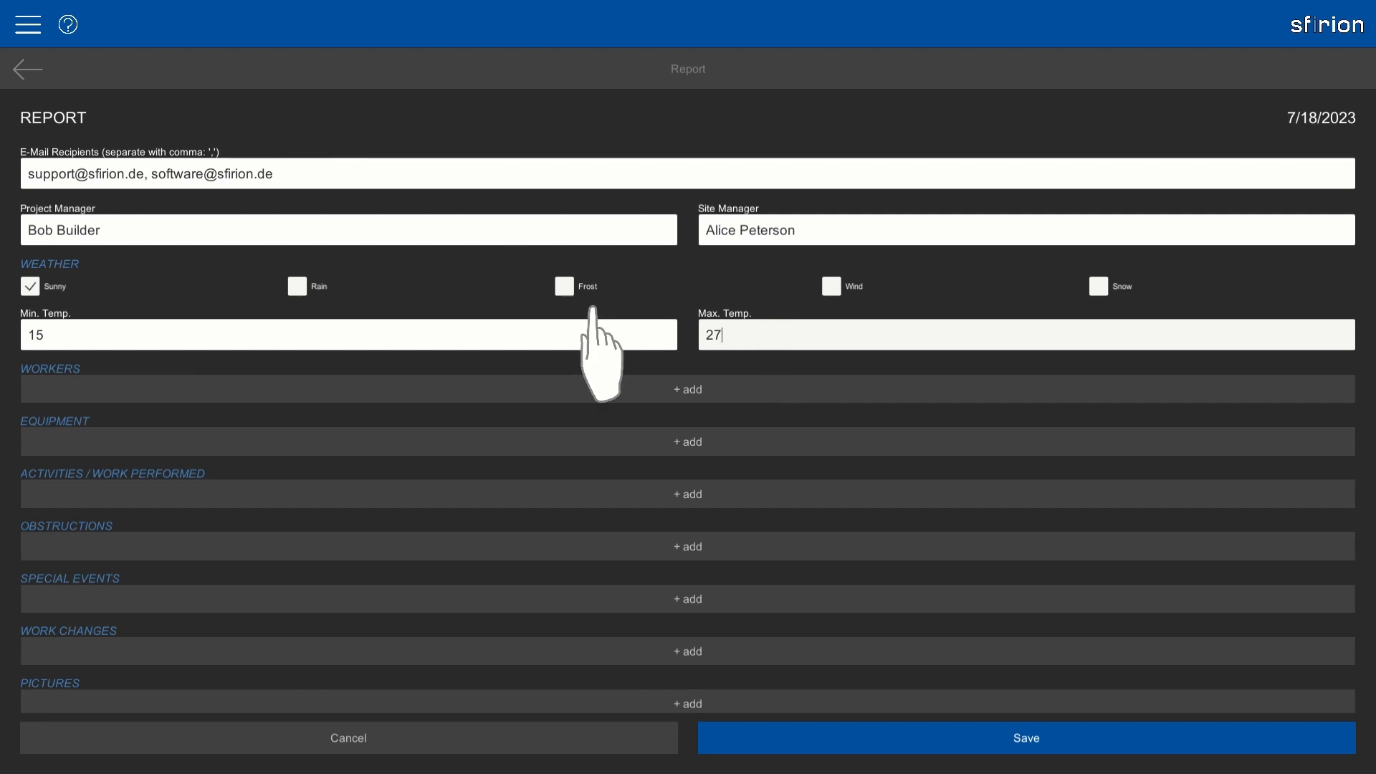
# Add a Skilled Worker entry with count 4 and 9 working hours.
pyautogui.click(301, 389)
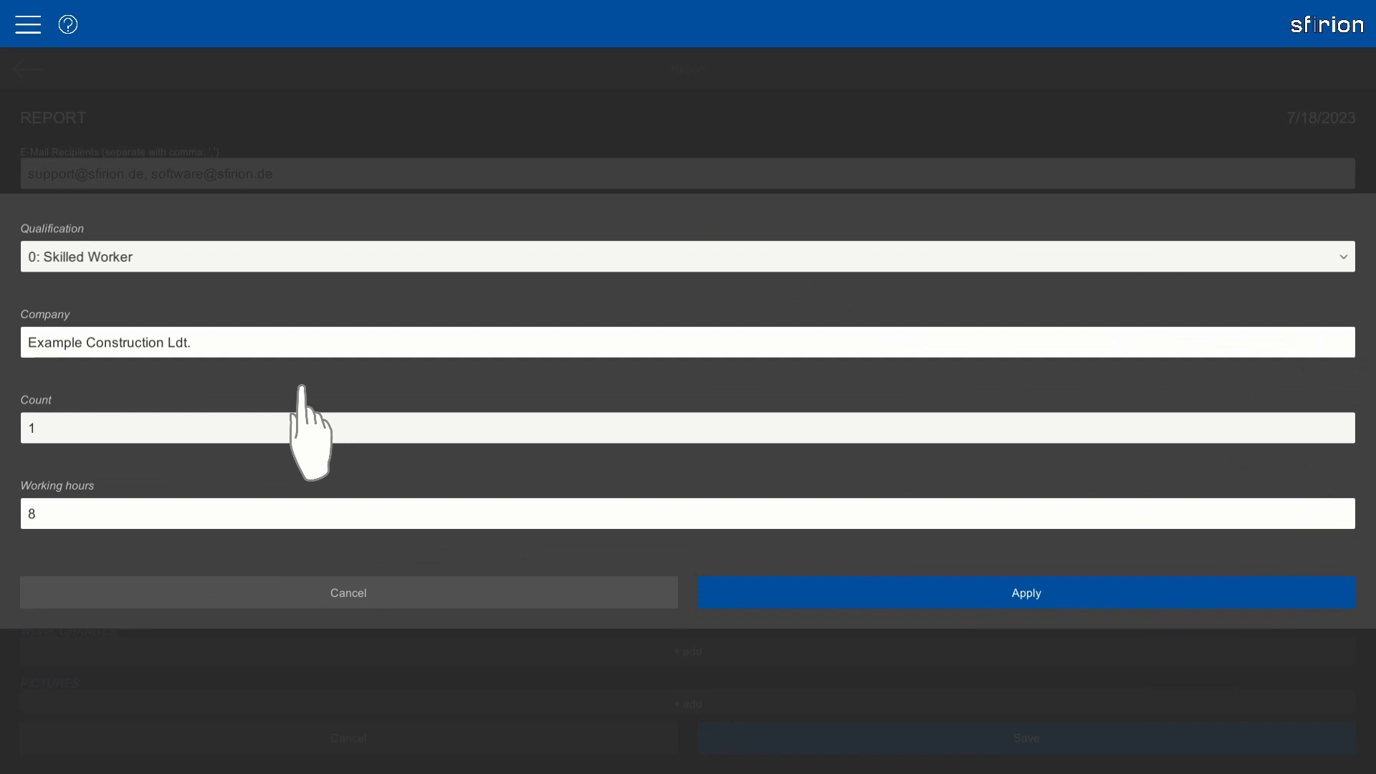
pyautogui.click(140, 262)
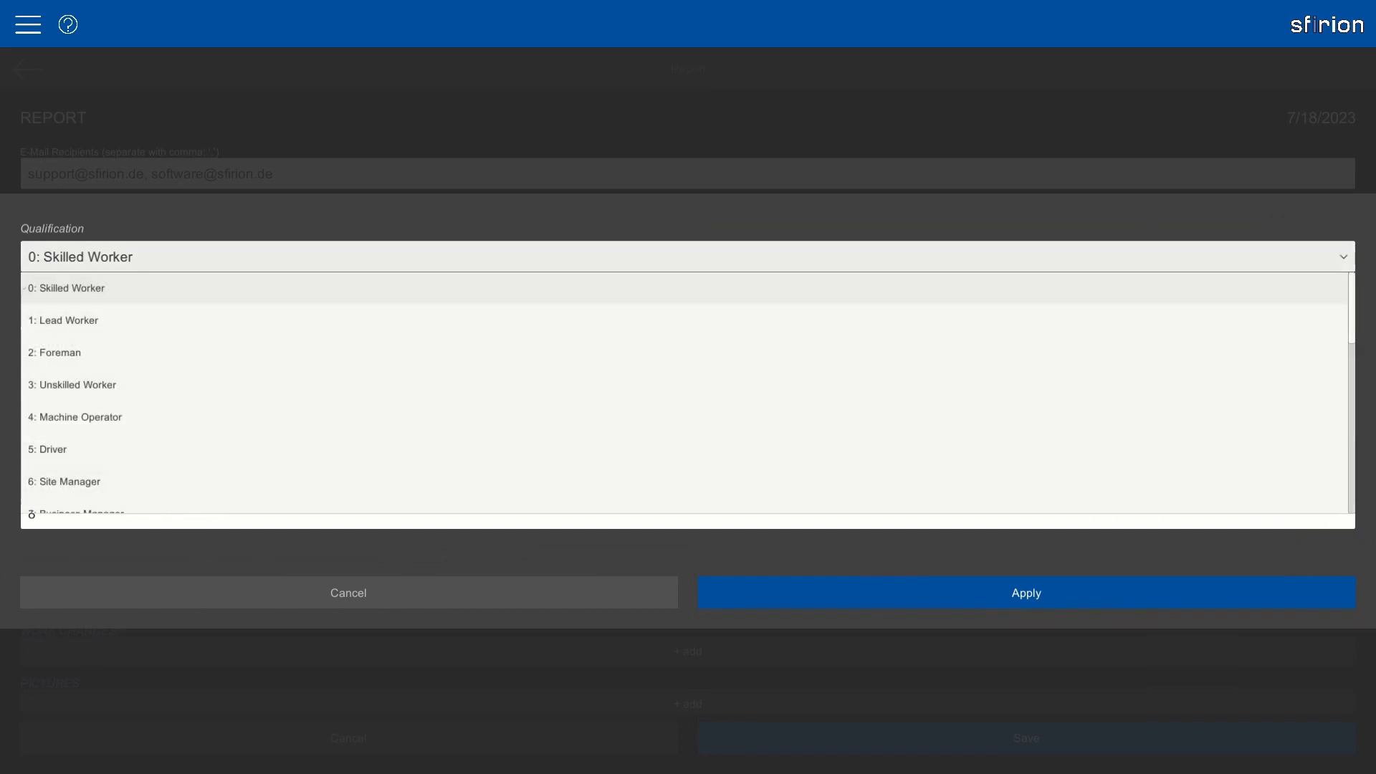
pyautogui.click(122, 290)
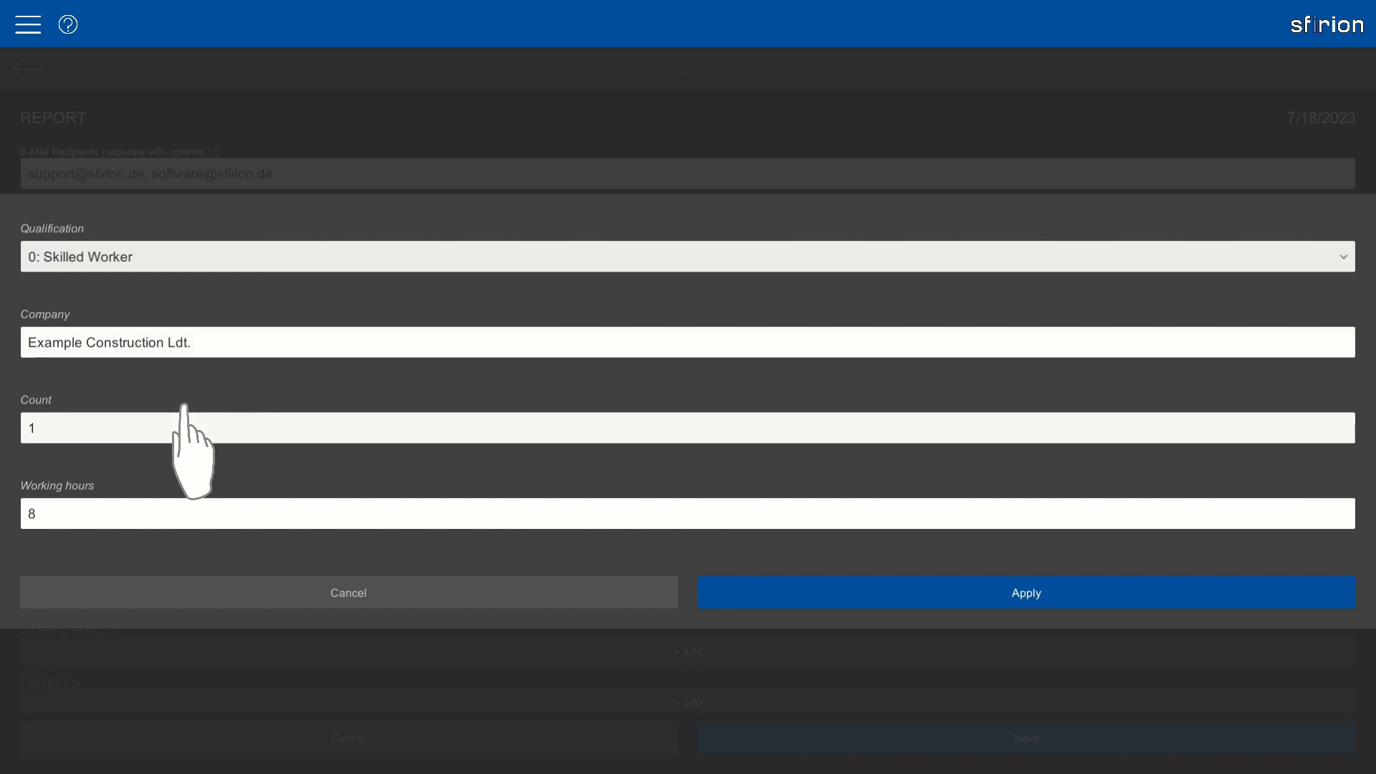
pyautogui.click(84, 429)
pyautogui.write('4')
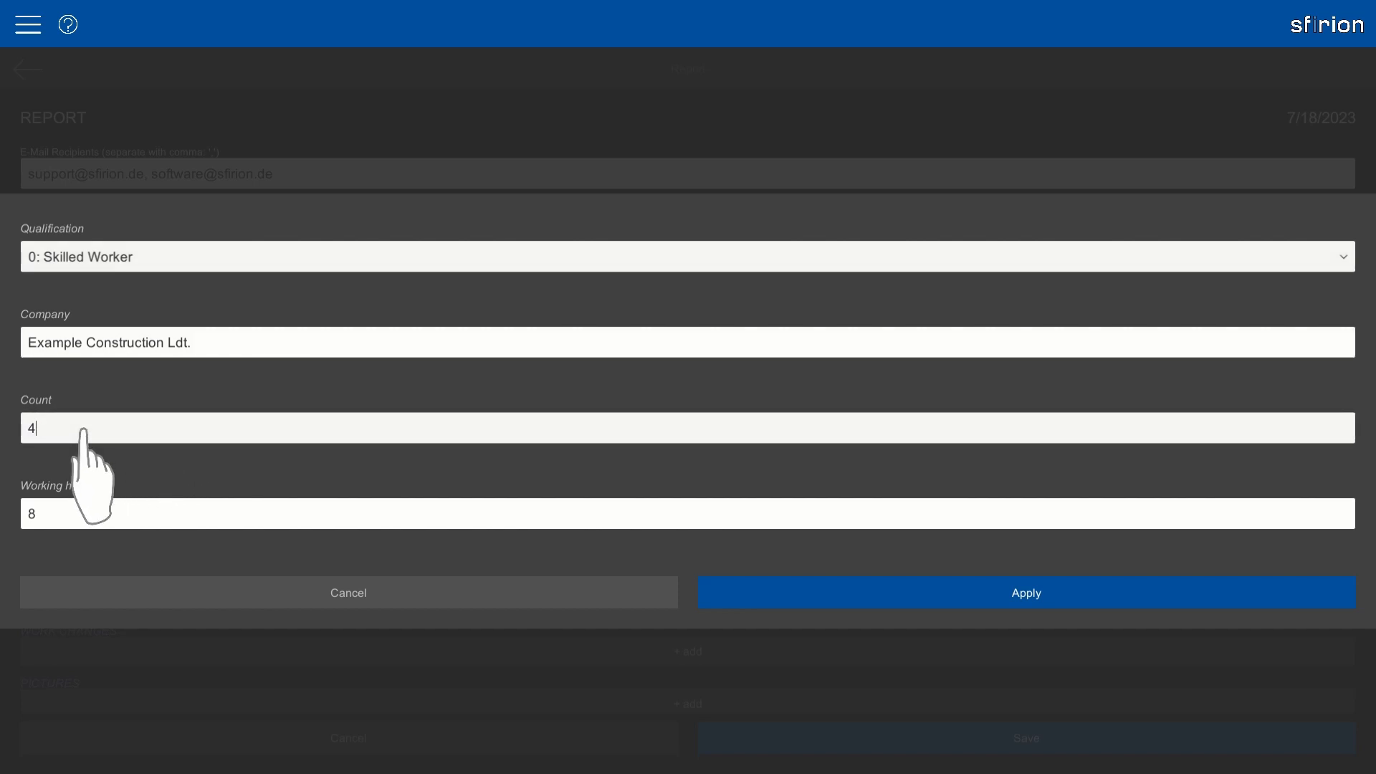
pyautogui.click(134, 515)
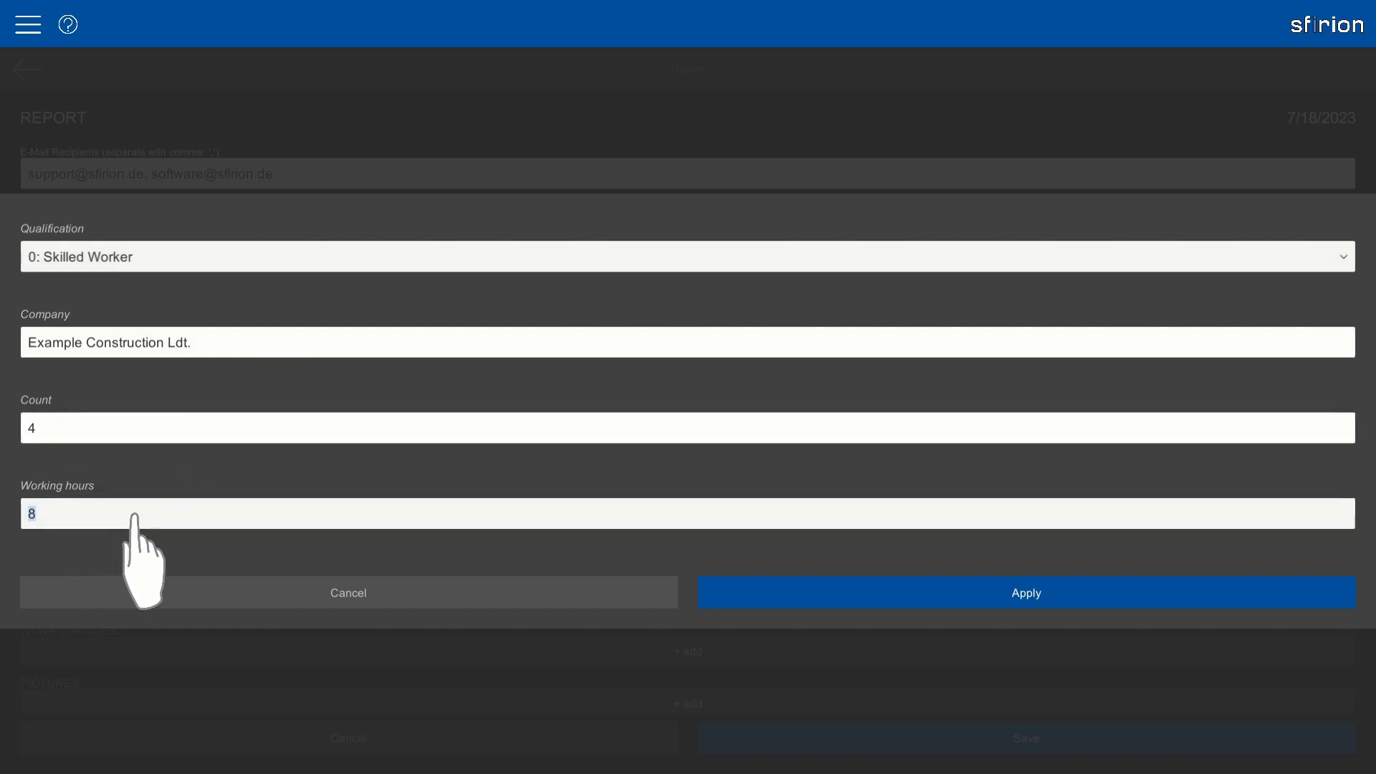
pyautogui.write('9')
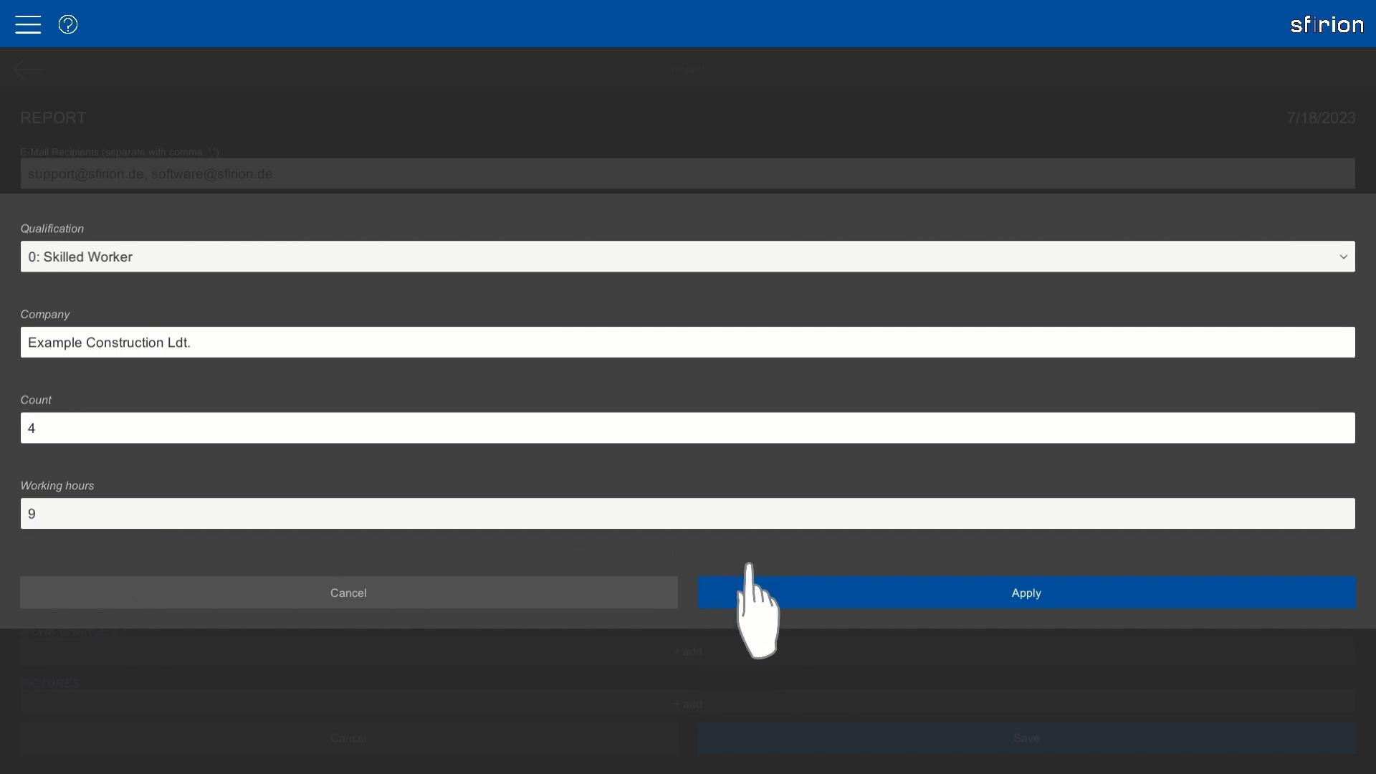
pyautogui.click(758, 599)
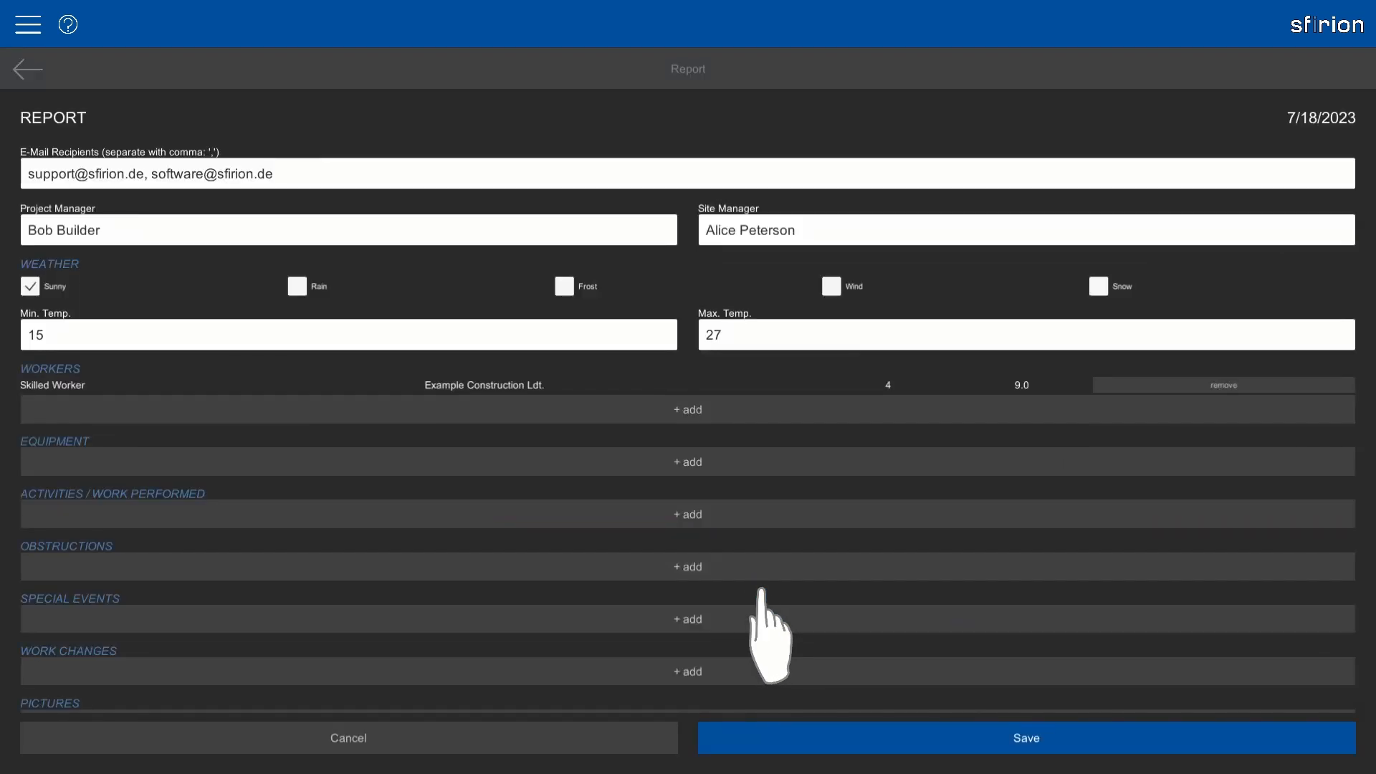
# Add a second worker entry as Unskilled Worker, count 4 at 9 hours.
pyautogui.click(423, 399)
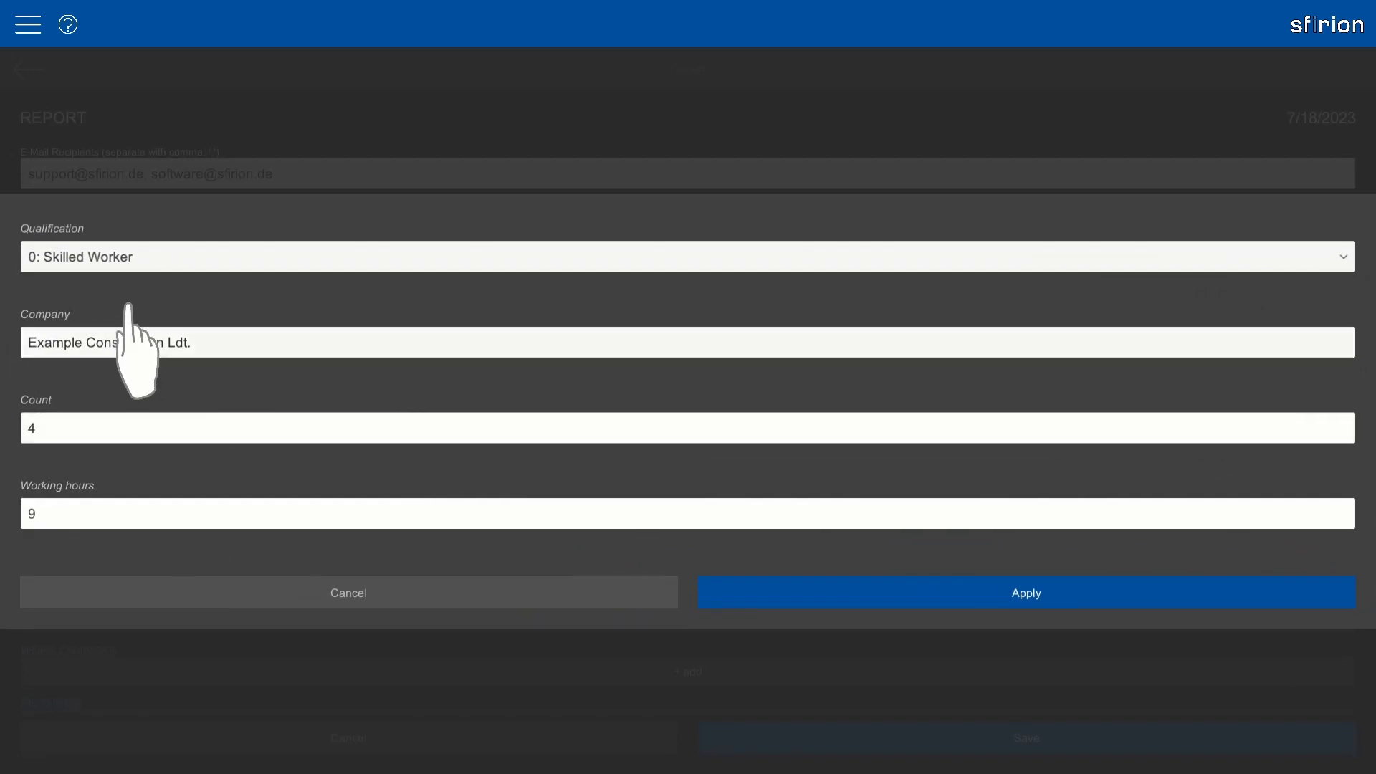
pyautogui.click(94, 258)
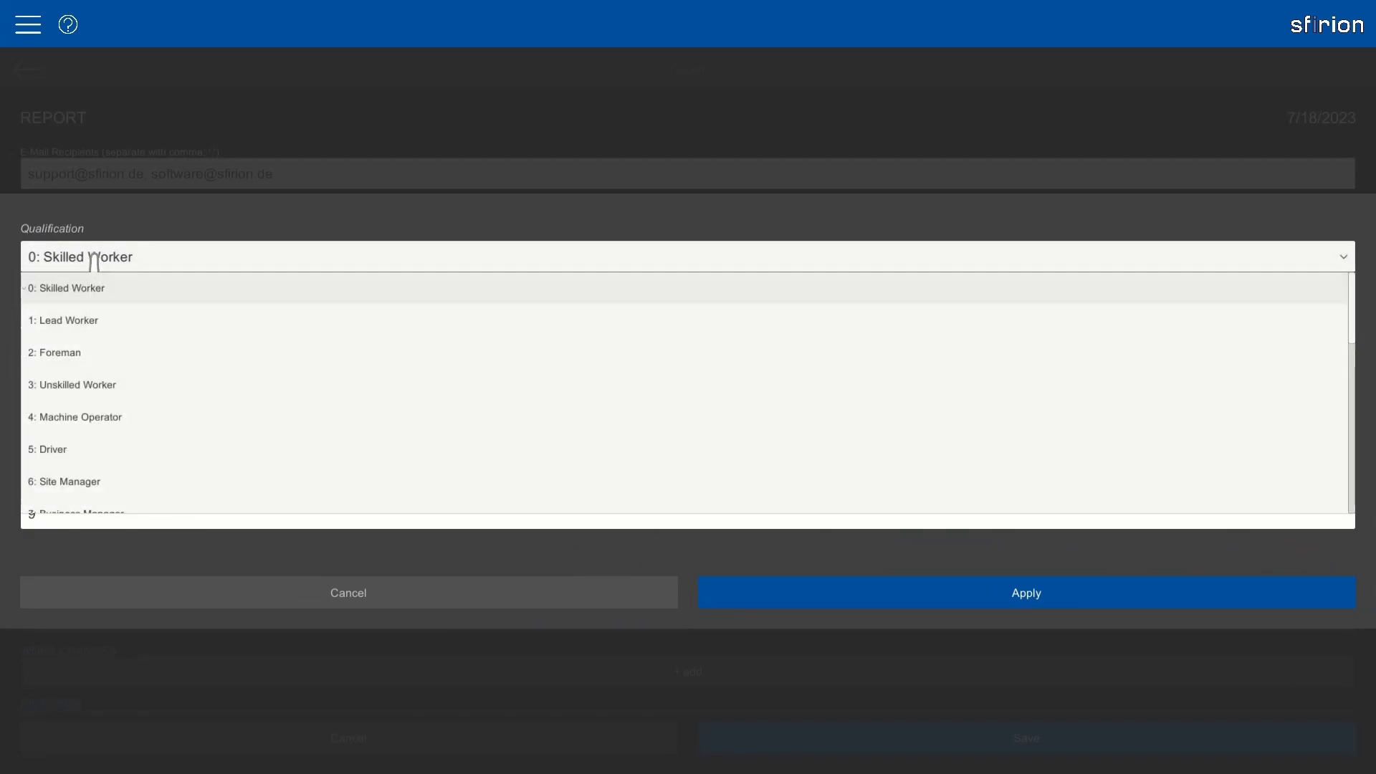
pyautogui.click(86, 386)
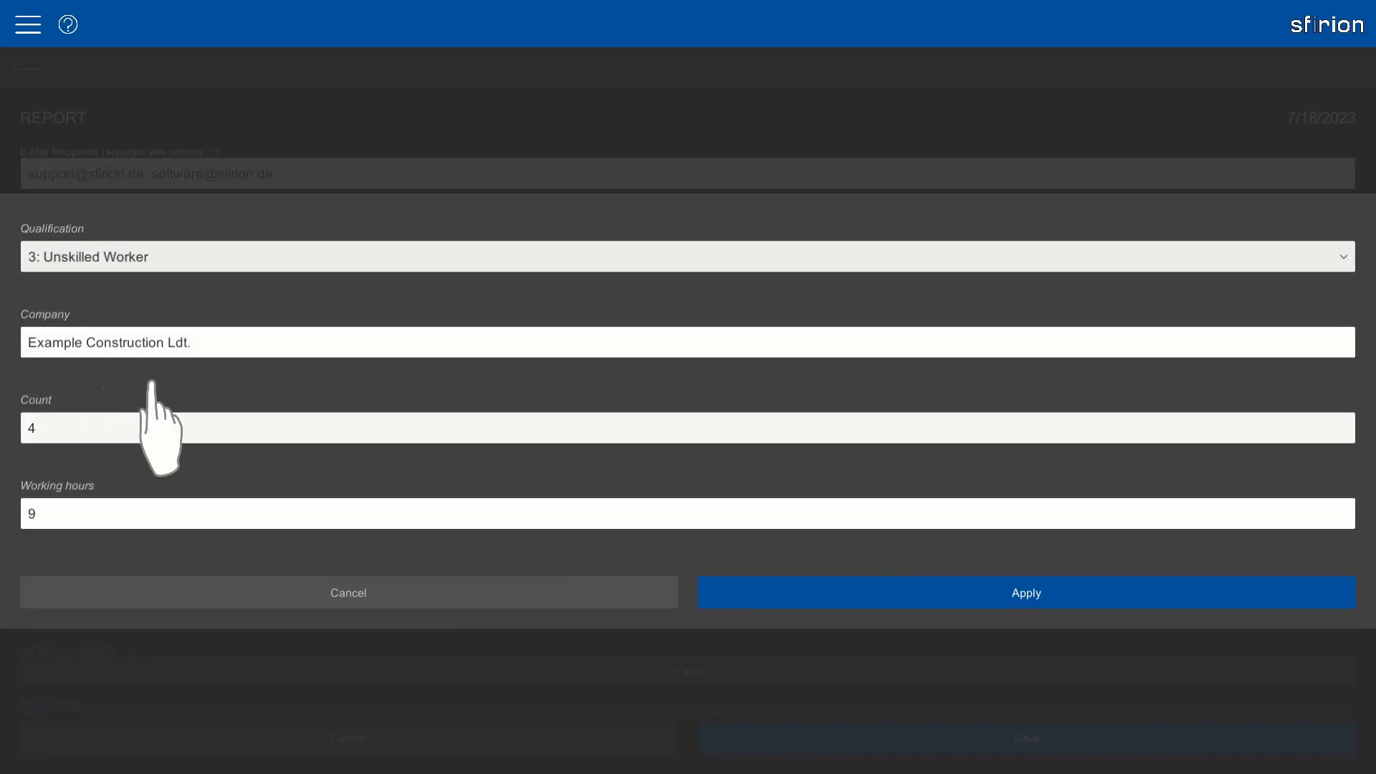
pyautogui.click(835, 579)
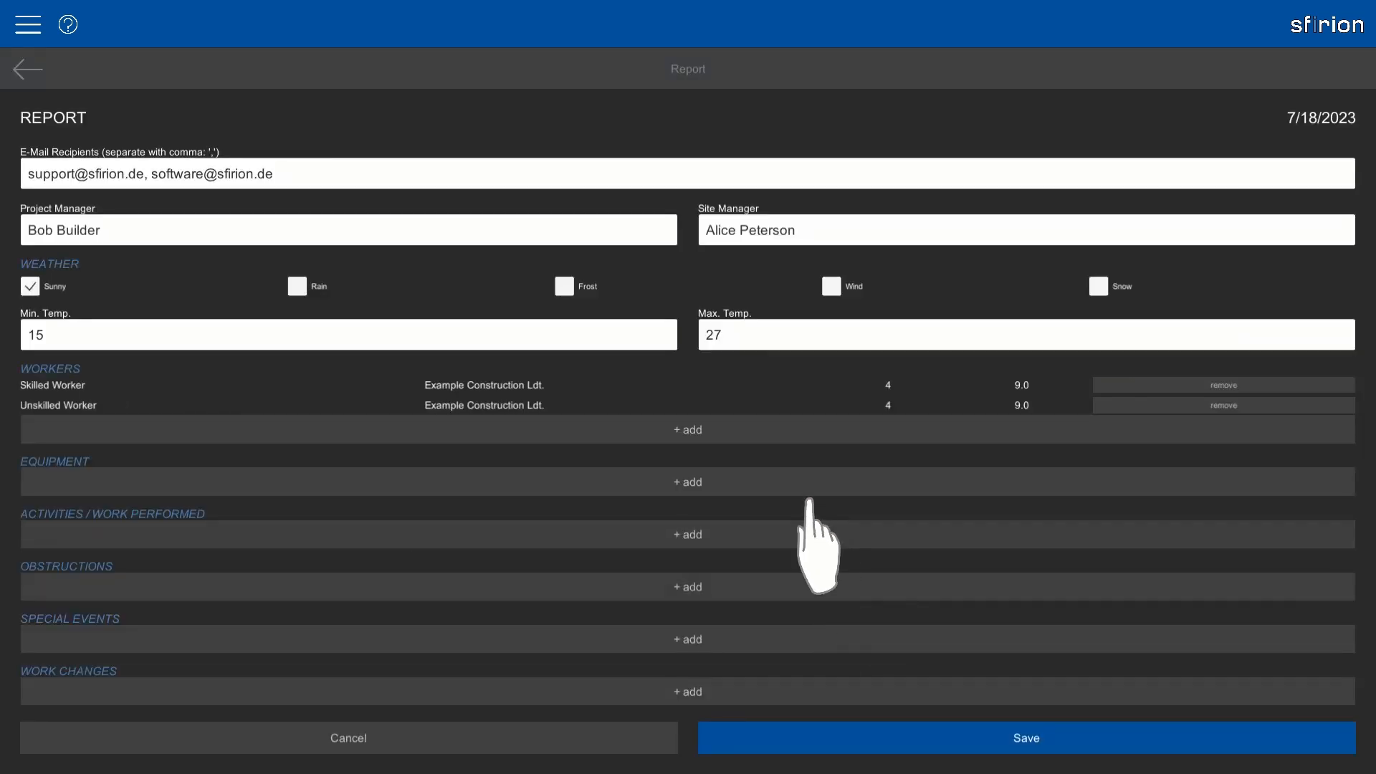
# Add equipment 'Excavator' from 'Example Construction Ltd.' working 9 hours.
pyautogui.click(615, 482)
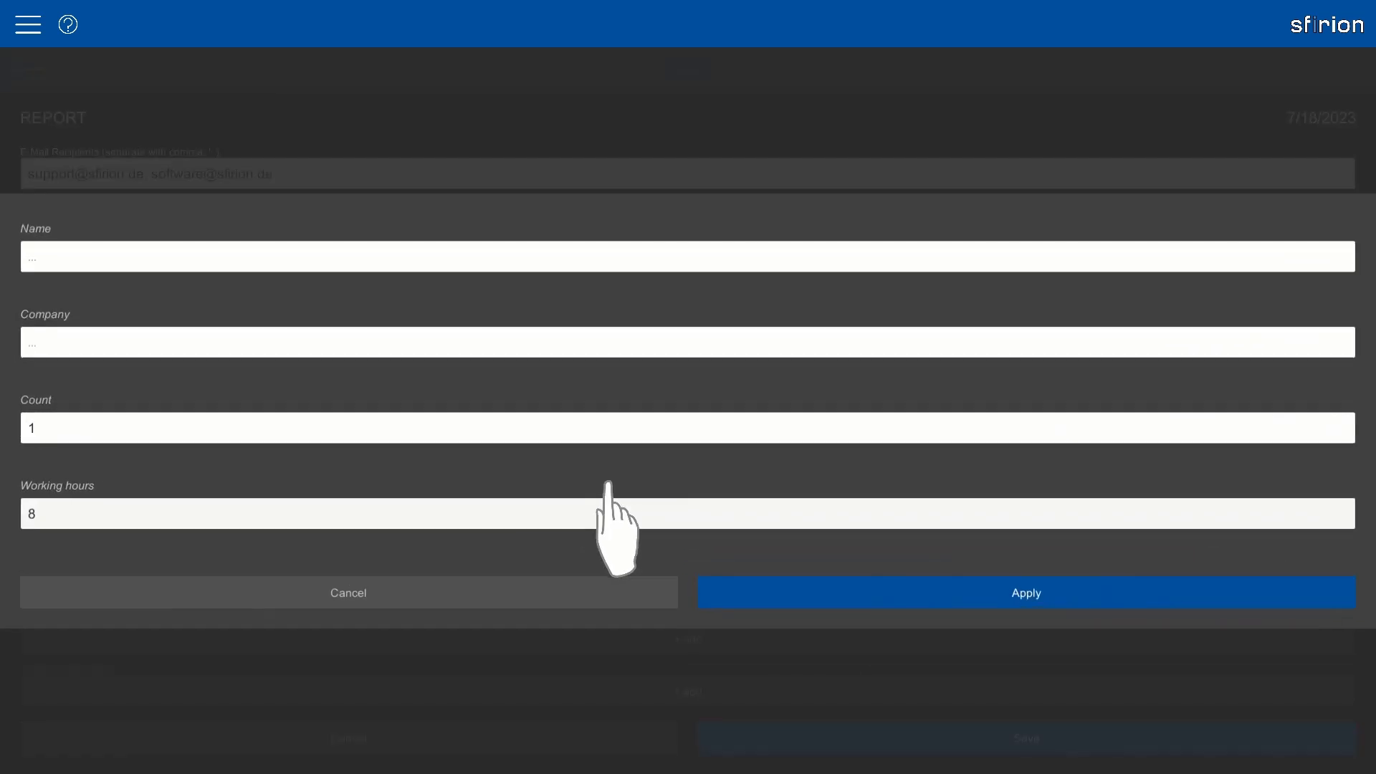
pyautogui.click(141, 251)
pyautogui.write('Excavator')
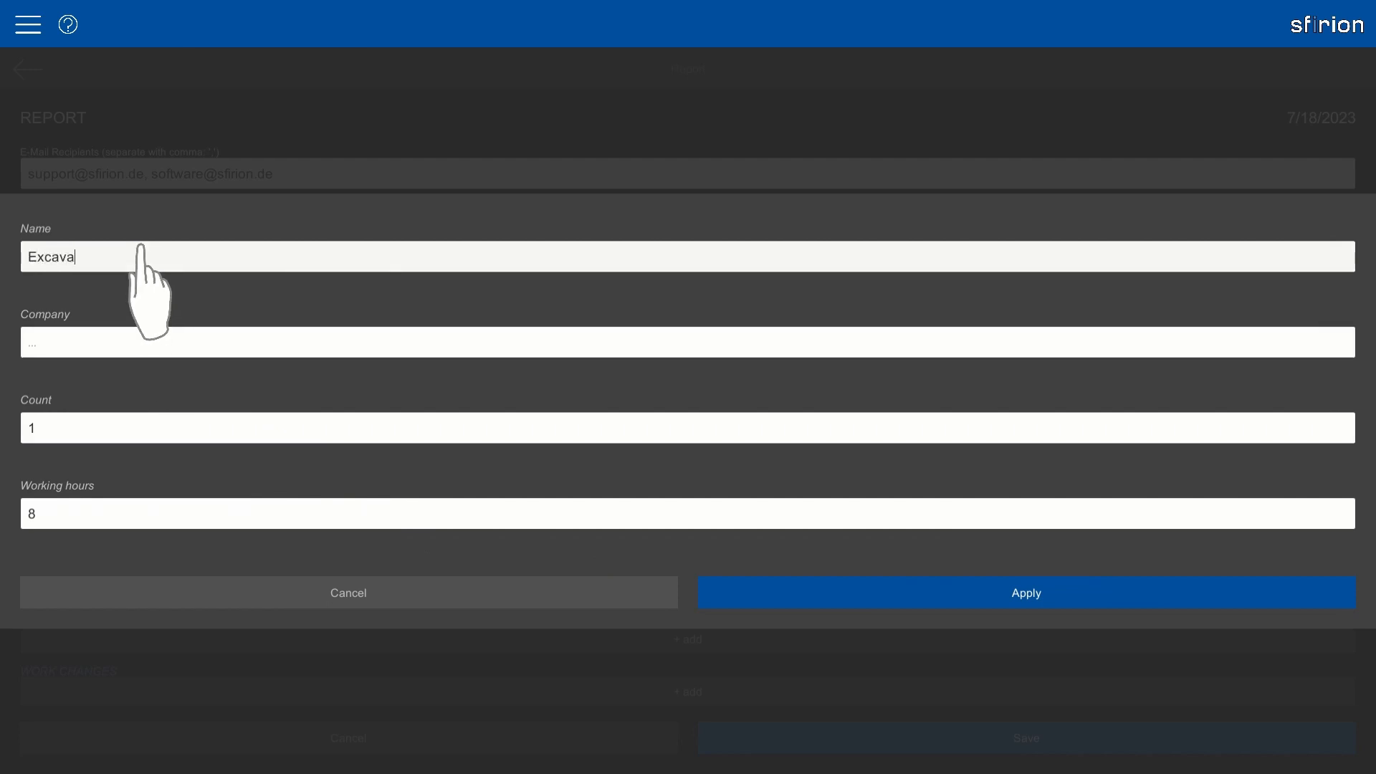
pyautogui.click(68, 341)
pyautogui.write('Example Const')
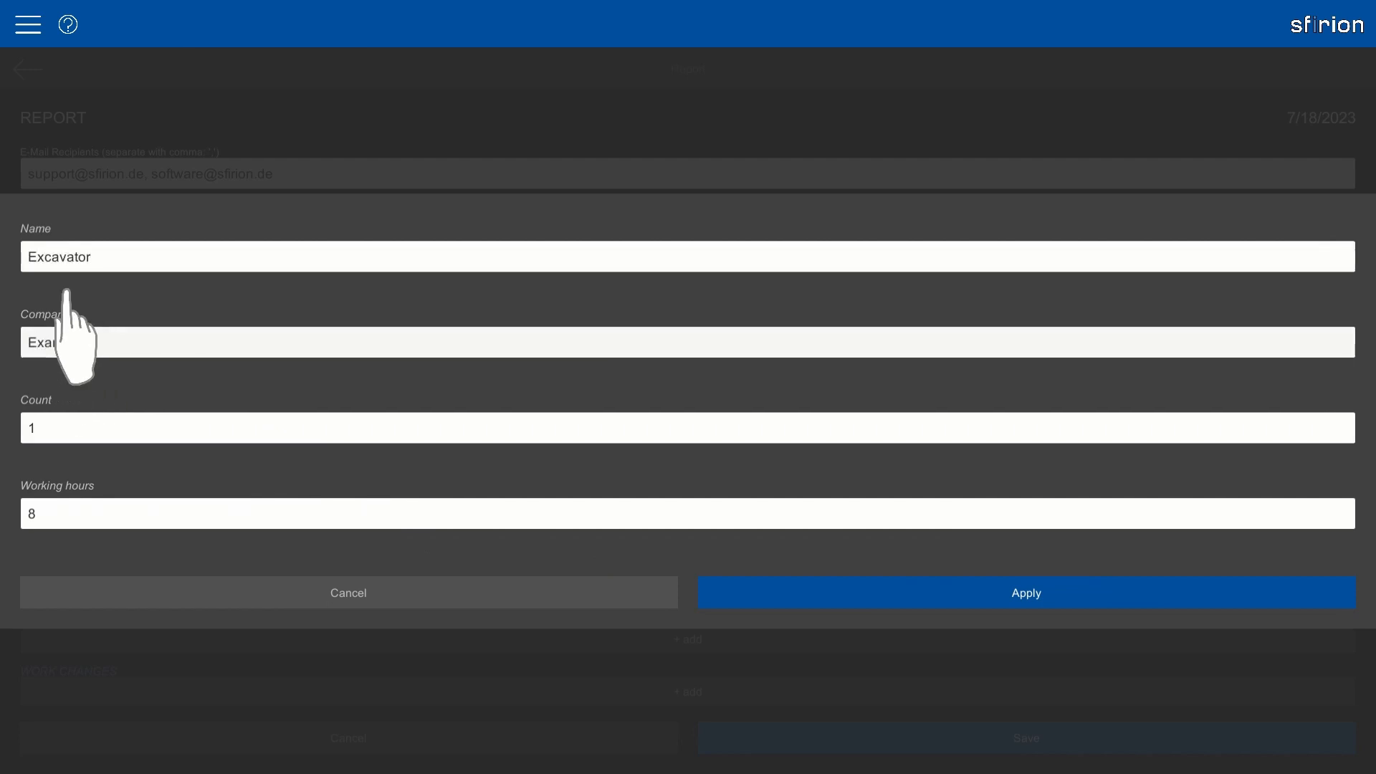
pyautogui.write('ruction Ltd.')
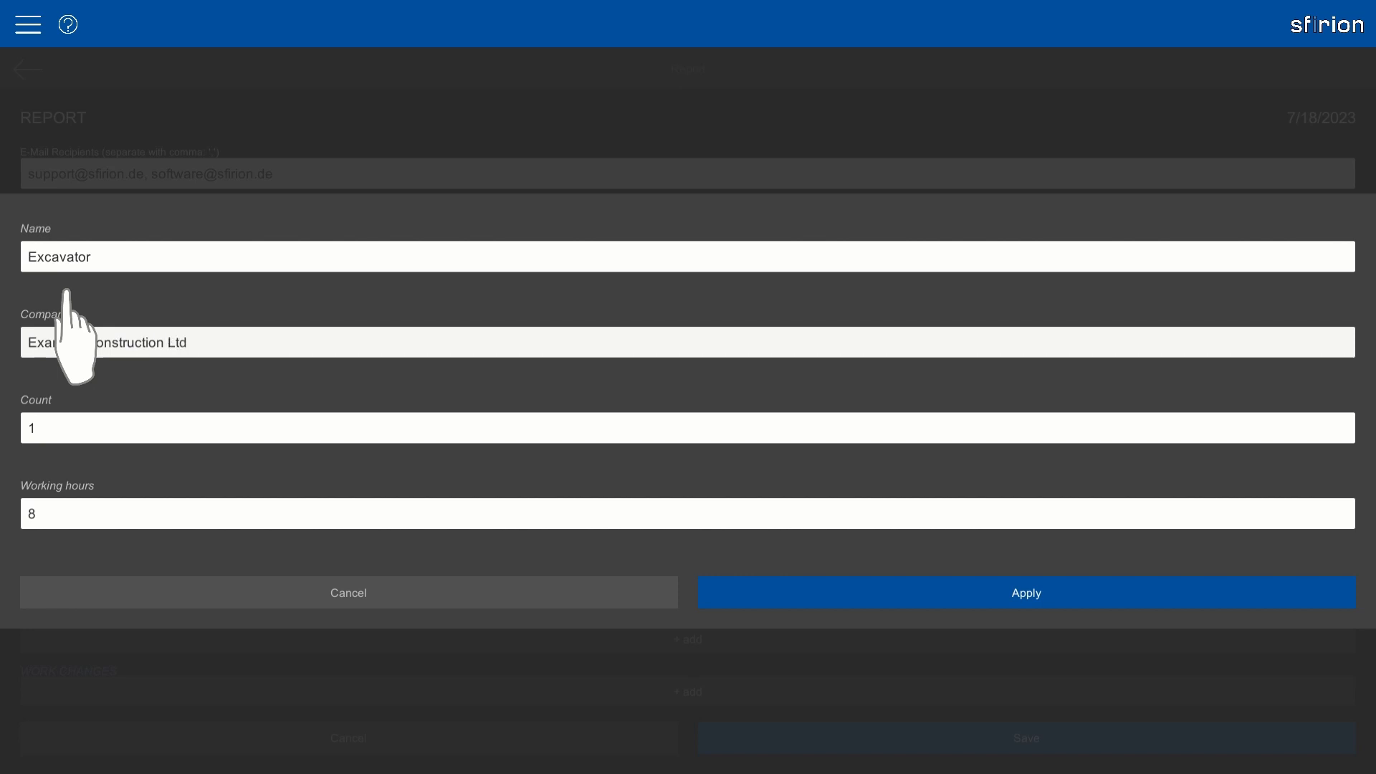
pyautogui.click(94, 520)
pyautogui.write('9')
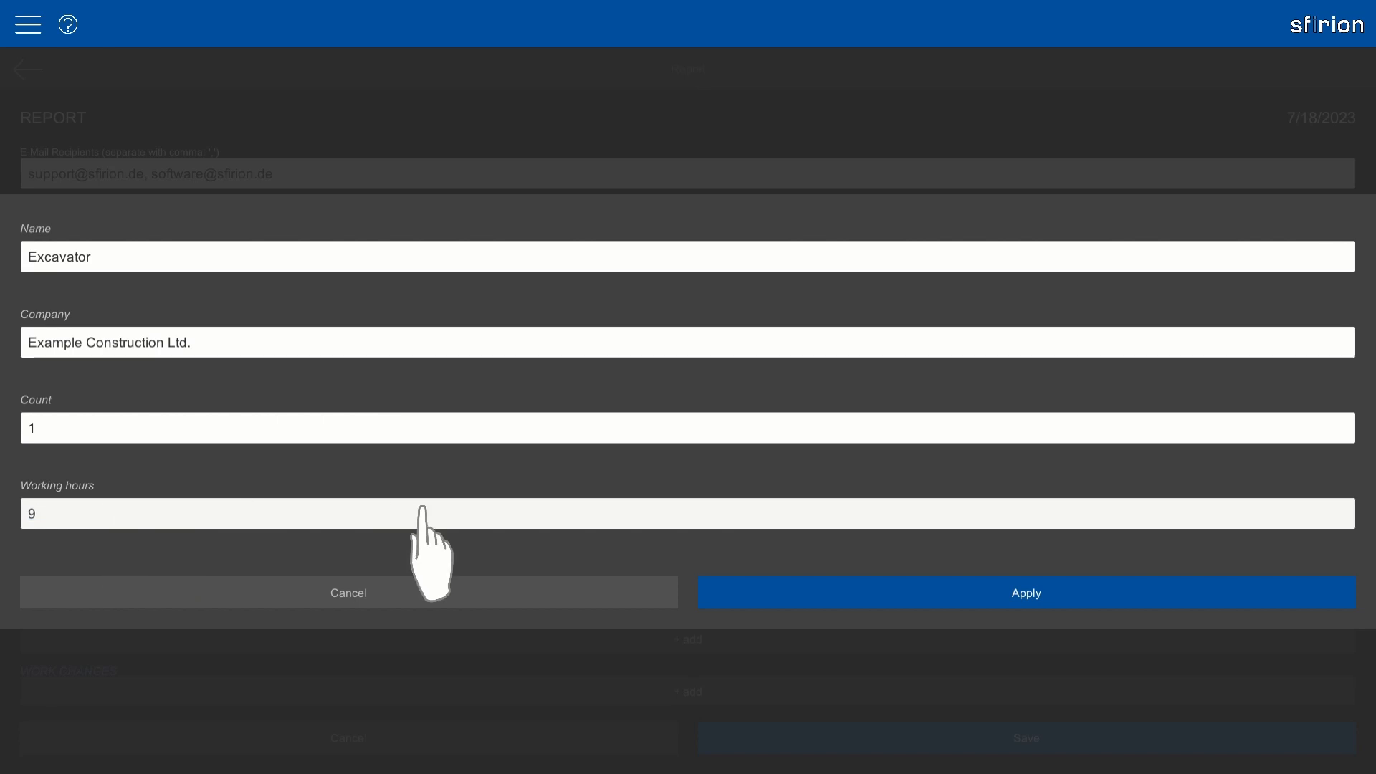
pyautogui.click(926, 589)
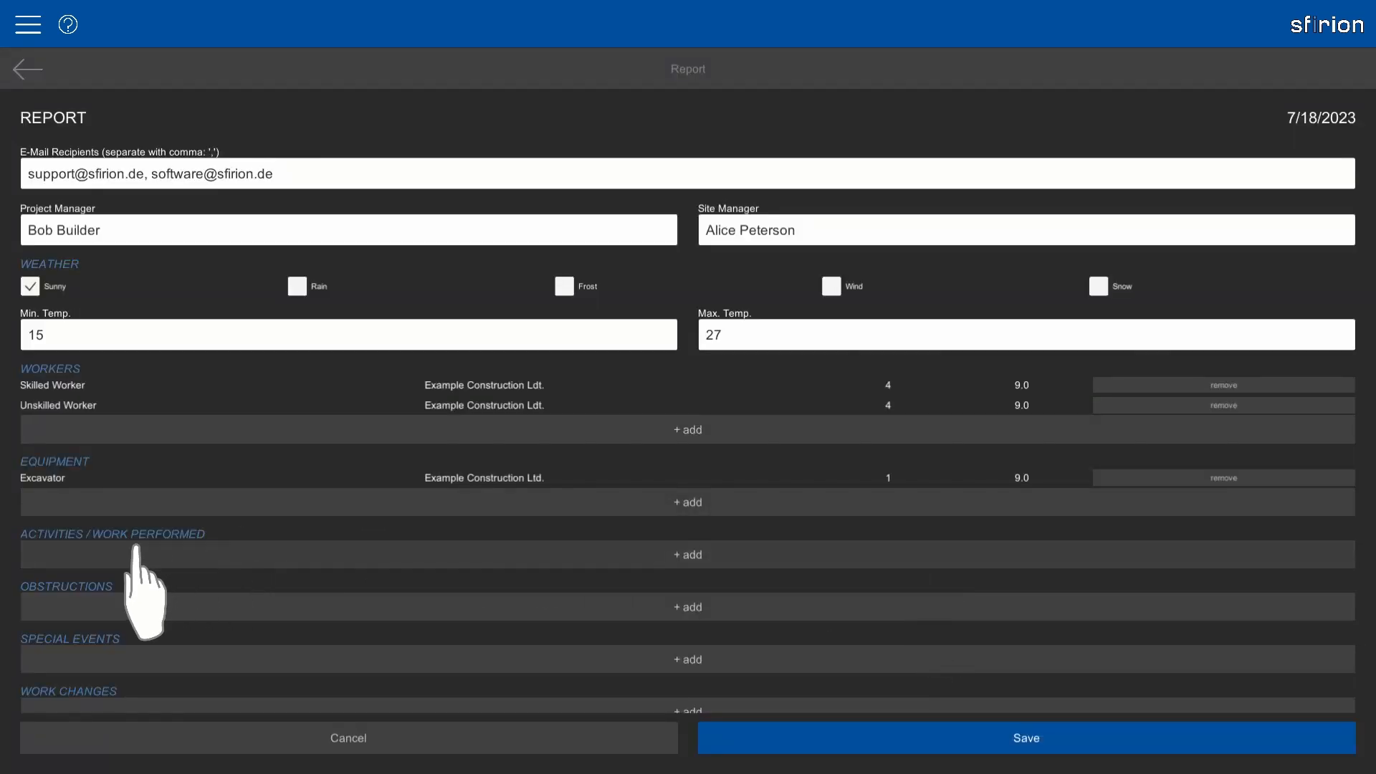
# Add the activity 'Site equipment.' under work performed, skipping the empty task list.
pyautogui.click(340, 553)
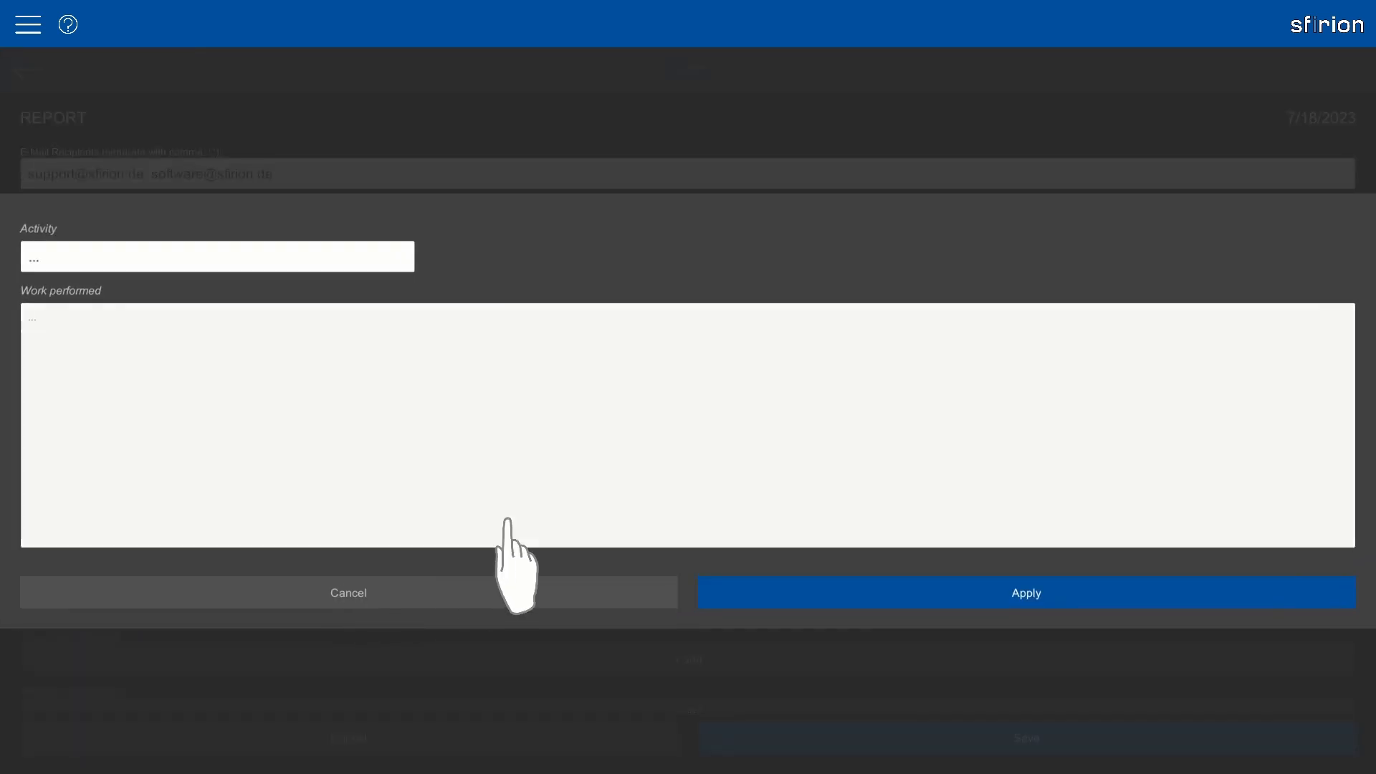
pyautogui.click(182, 260)
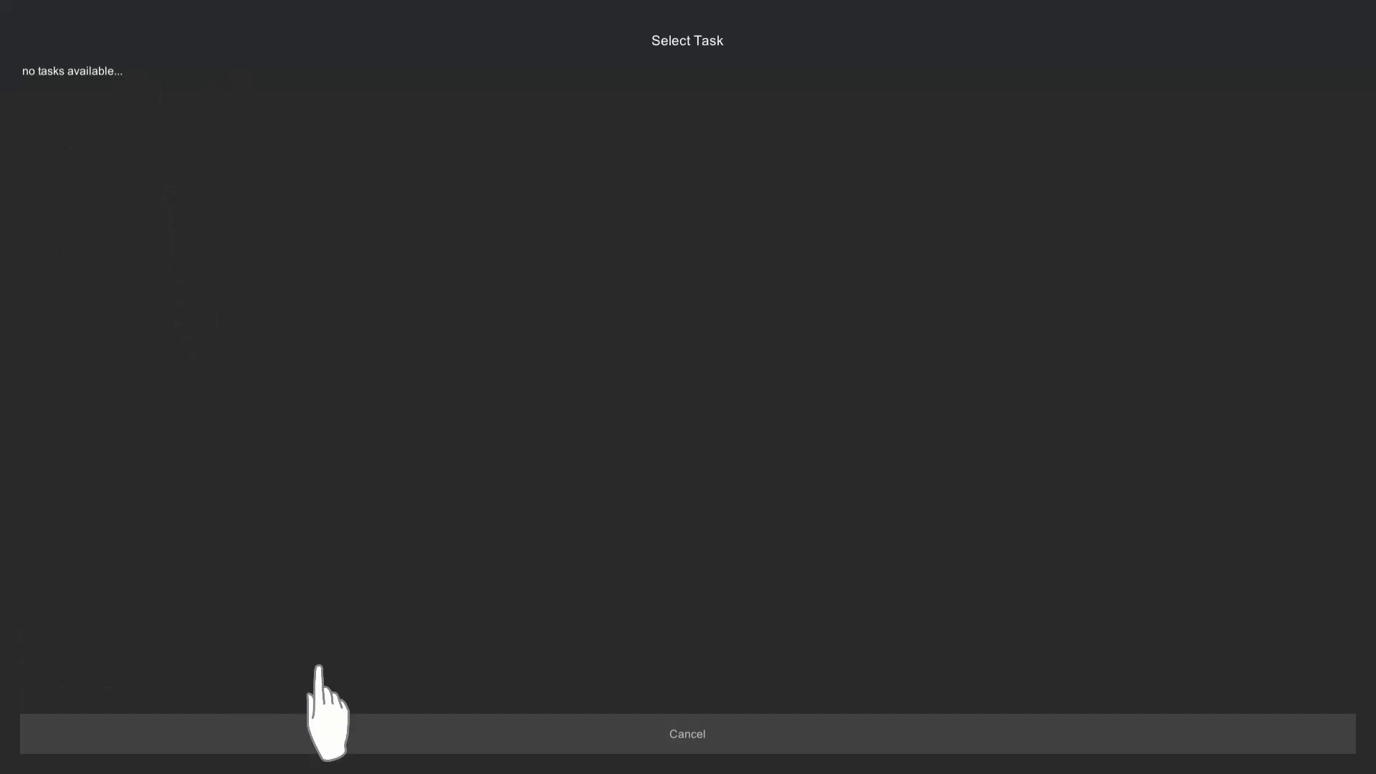
pyautogui.click(609, 734)
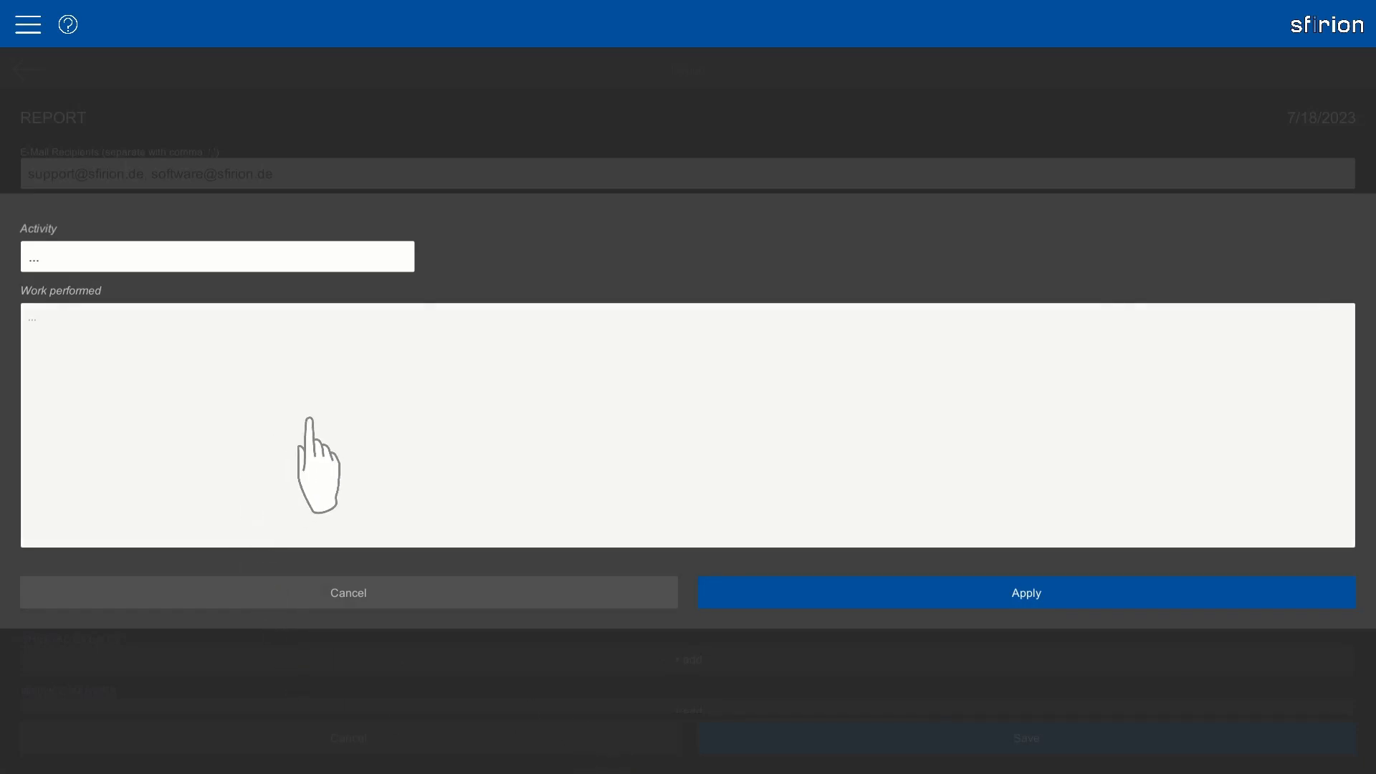
pyautogui.write('Site equipment.')
pyautogui.click(876, 592)
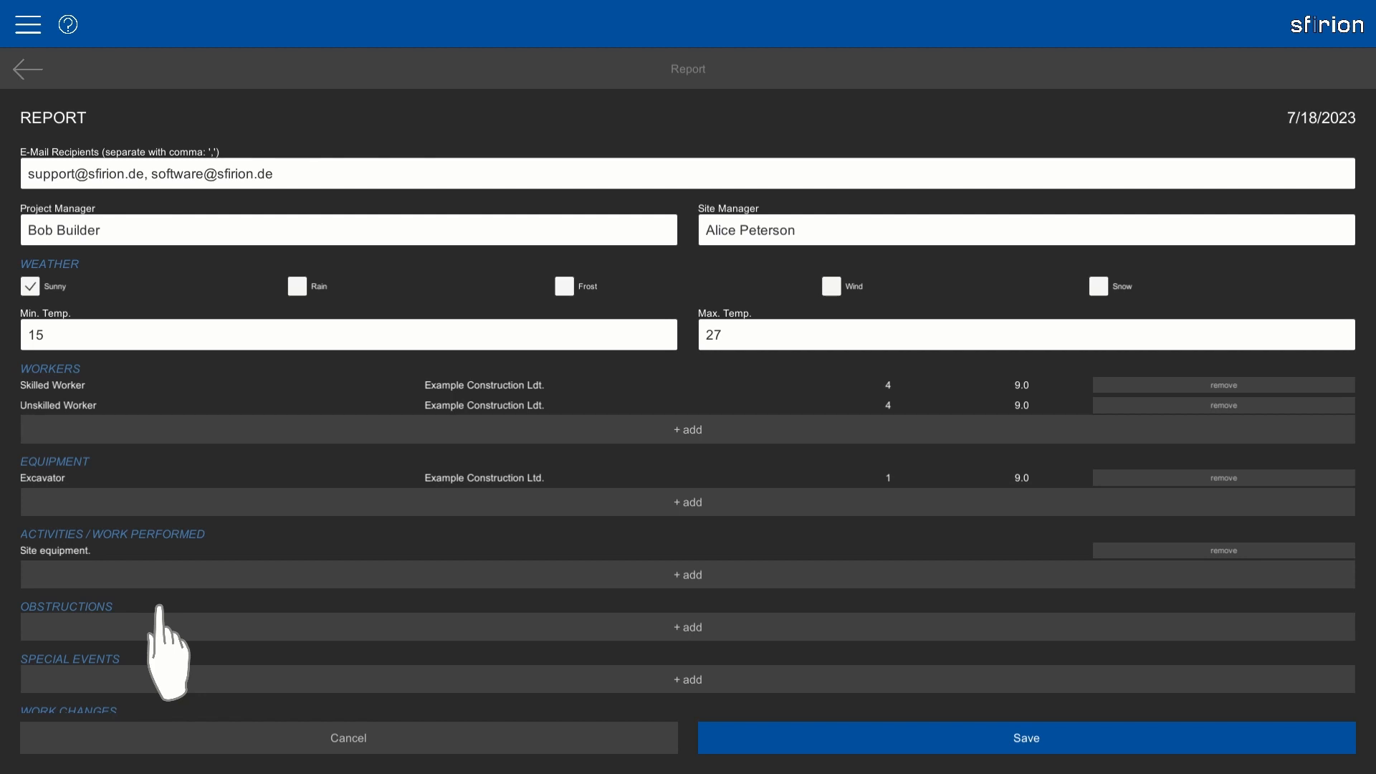
# Attach the existing excavator photo under the report's Pictures.
pyautogui.scroll(-2, 160, 649)
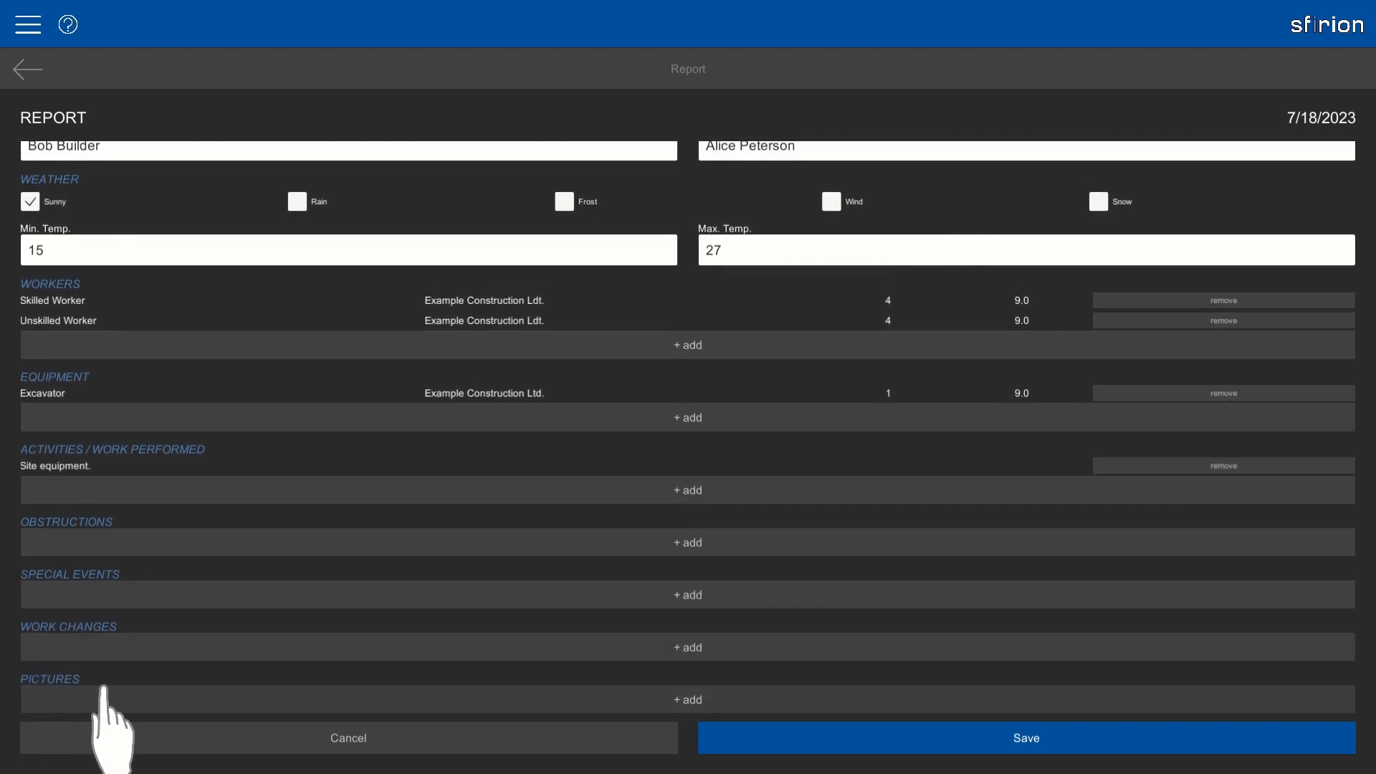
pyautogui.moveTo(136, 663); pyautogui.dragTo(168, 552)
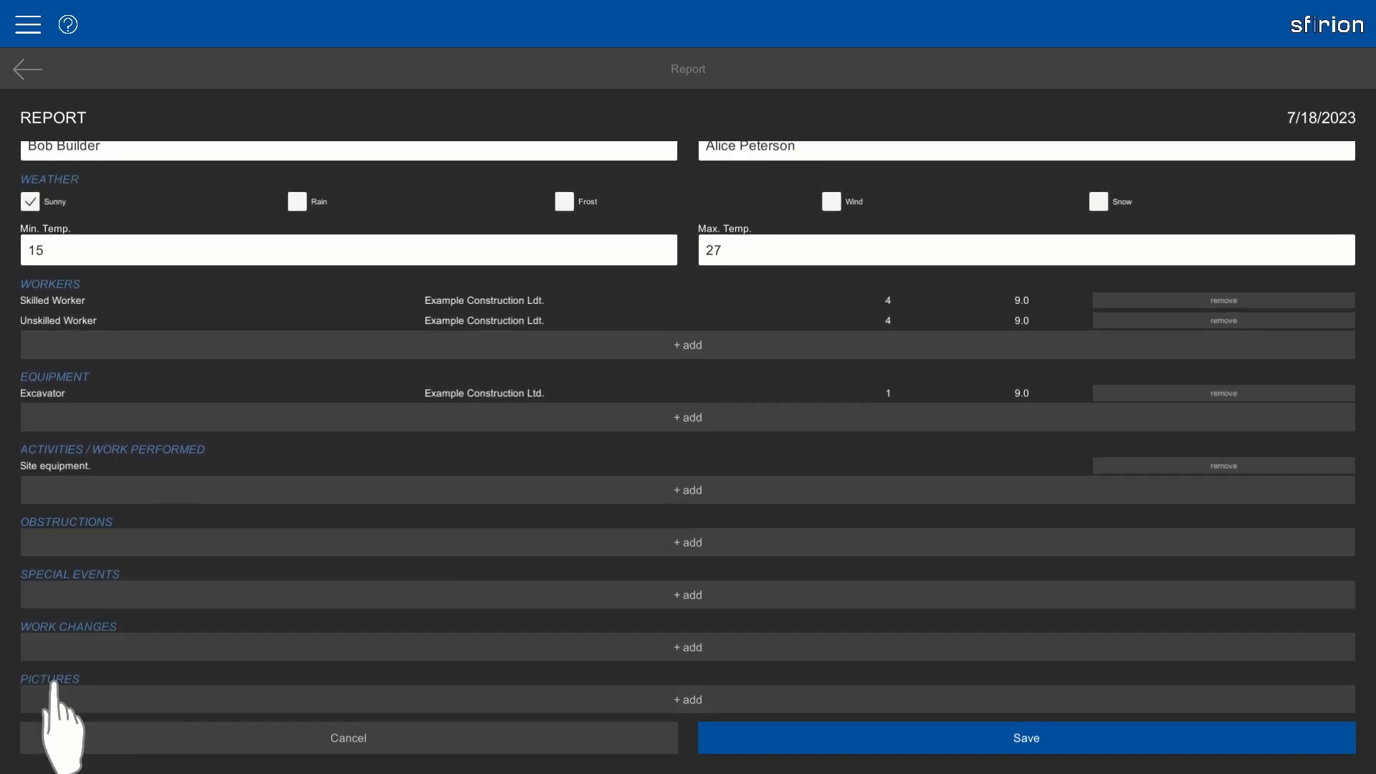
pyautogui.click(715, 697)
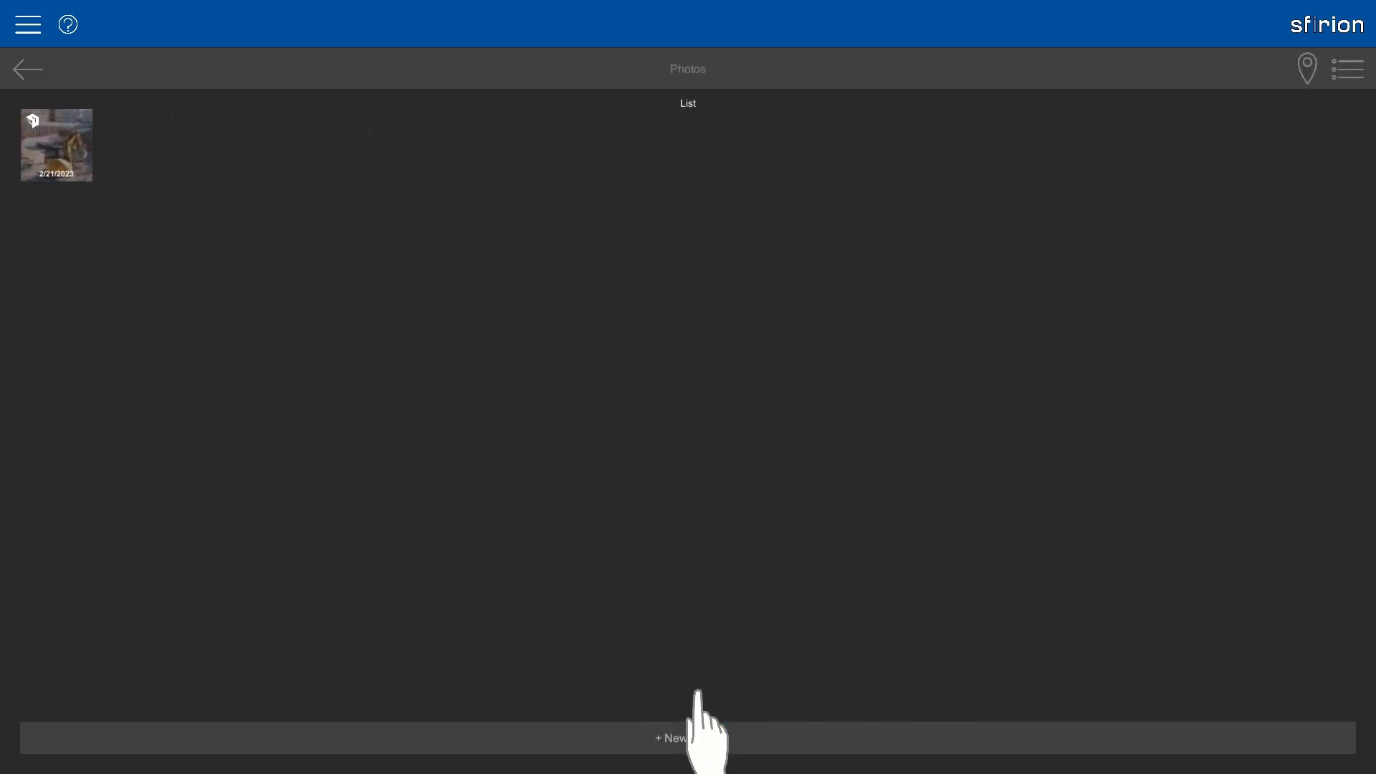
pyautogui.click(62, 169)
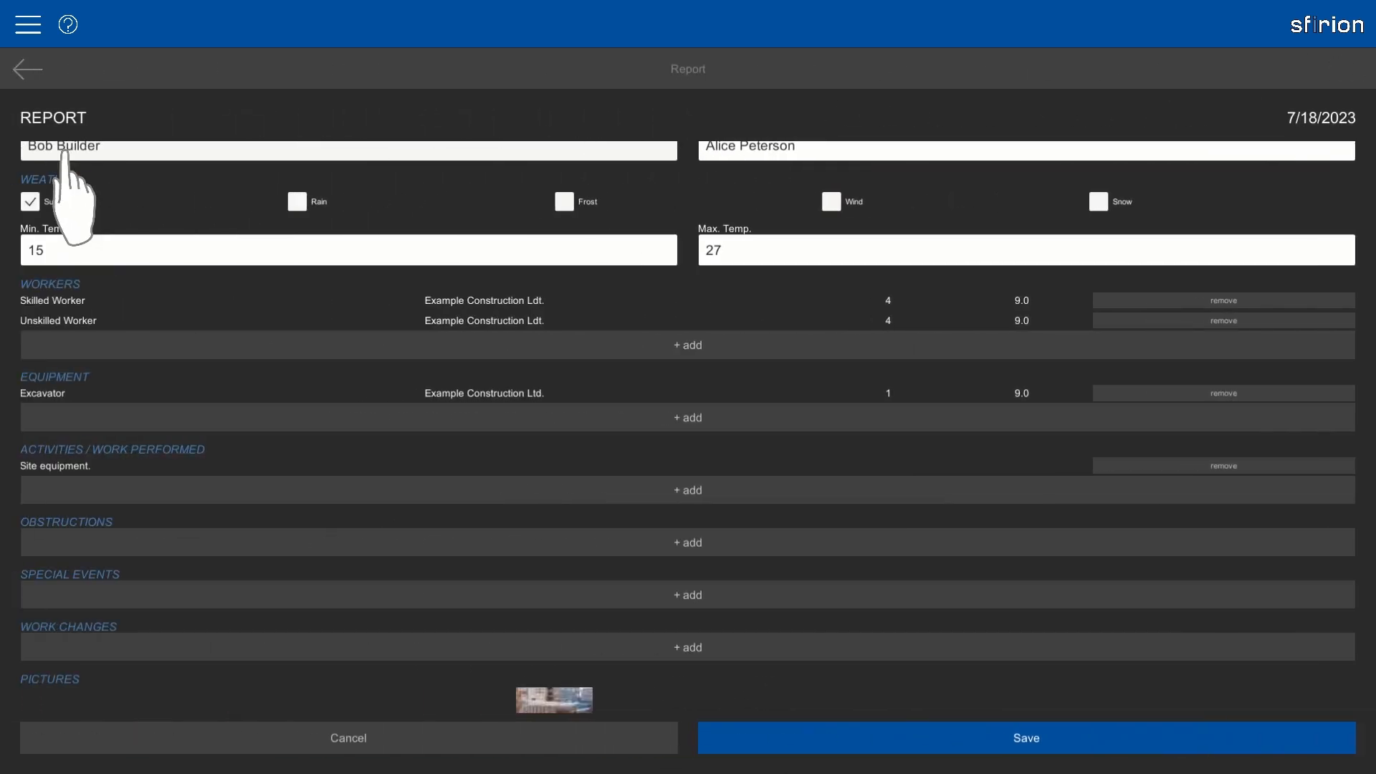
pyautogui.moveTo(703, 669); pyautogui.dragTo(712, 445)
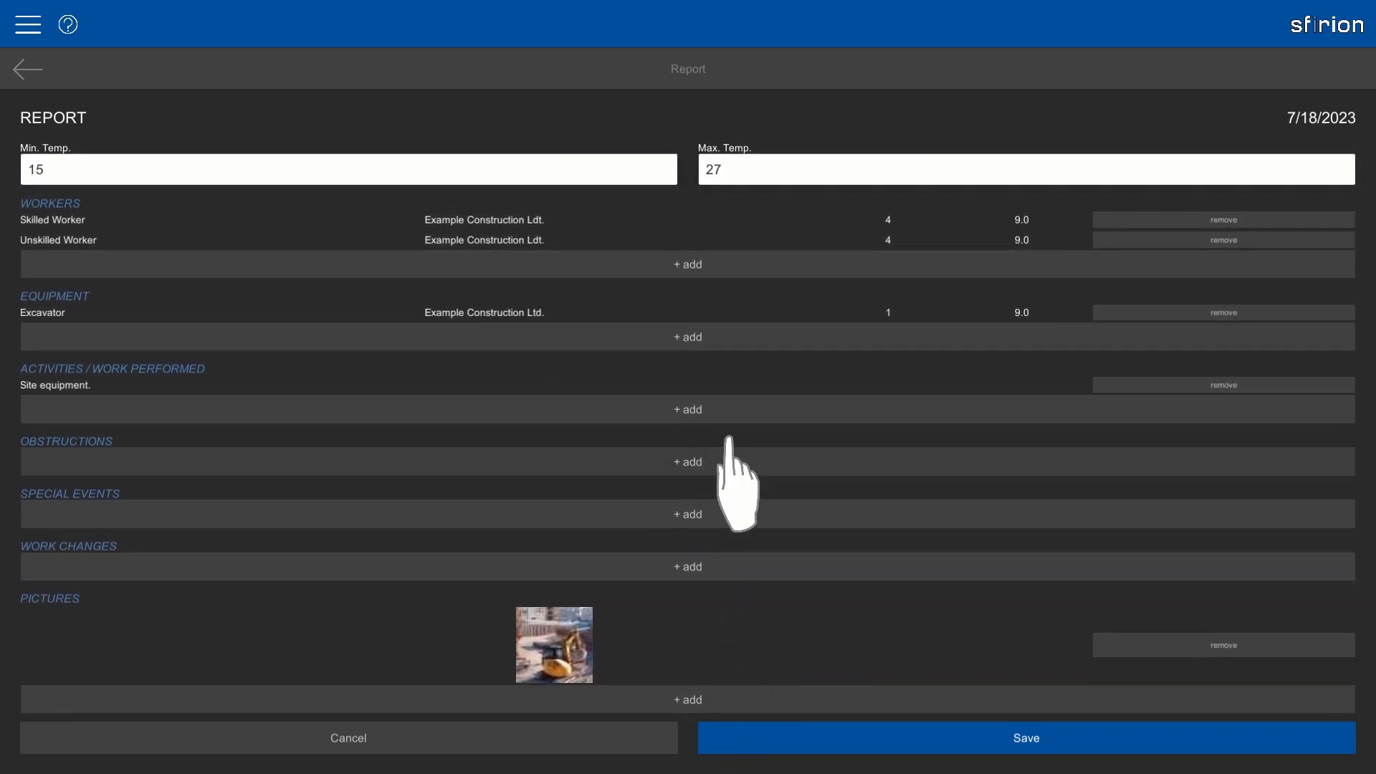
# Save the report, draw a signature on the pad, and confirm it.
pyautogui.click(1003, 737)
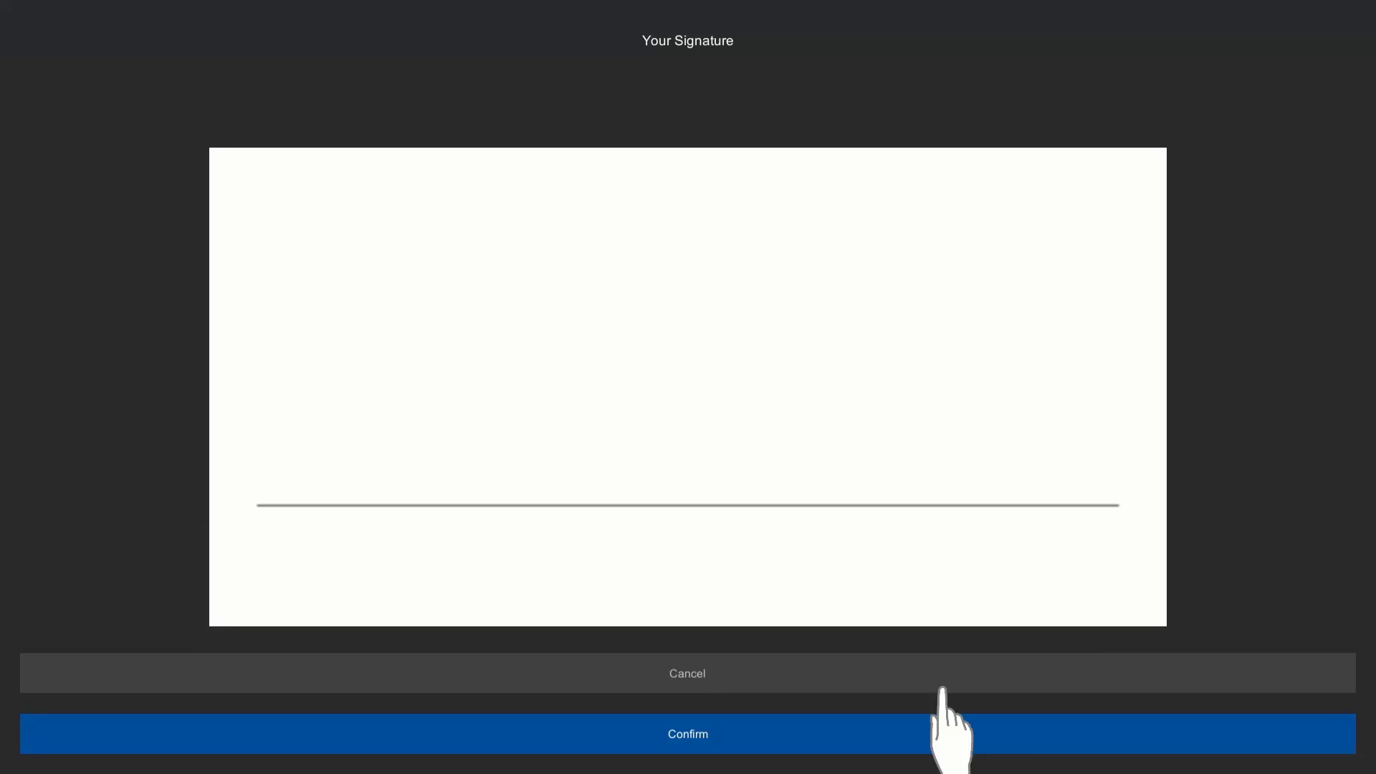
pyautogui.moveTo(348, 451)
pyautogui.mouseDown()
pyautogui.moveTo(476, 347)
pyautogui.moveTo(768, 468)
pyautogui.moveTo(974, 424)
pyautogui.mouseUp()
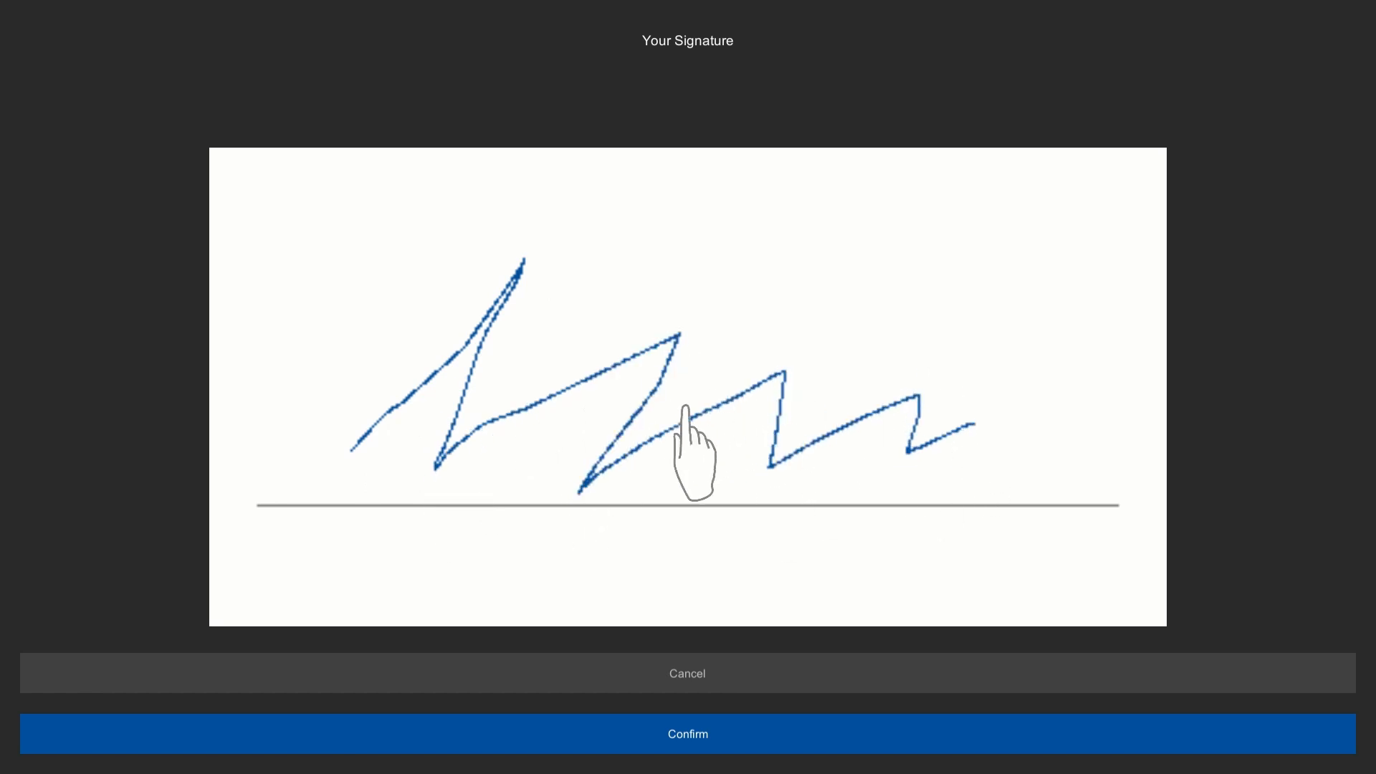
pyautogui.click(793, 738)
pyautogui.click(794, 739)
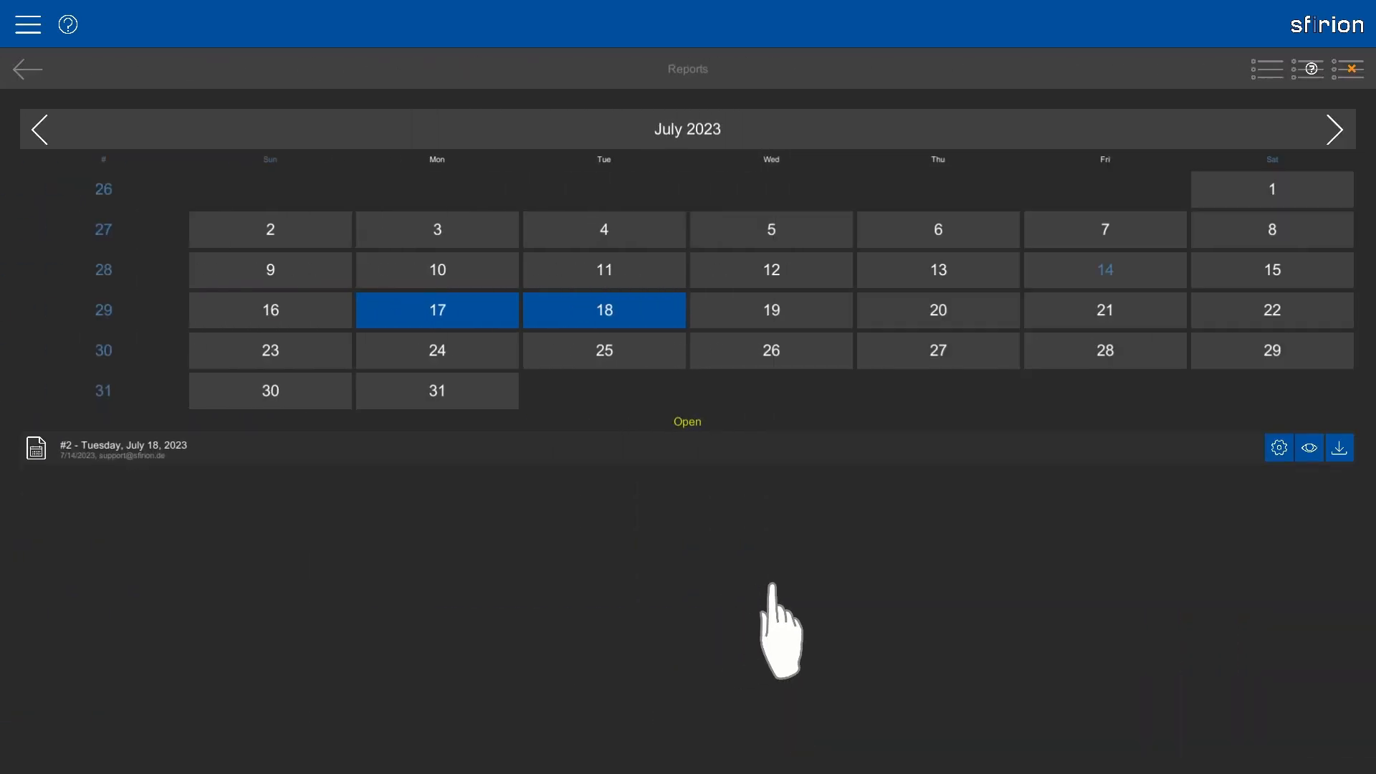
# View report #2 for 7/18/2023 and scroll through its contents.
pyautogui.click(1310, 448)
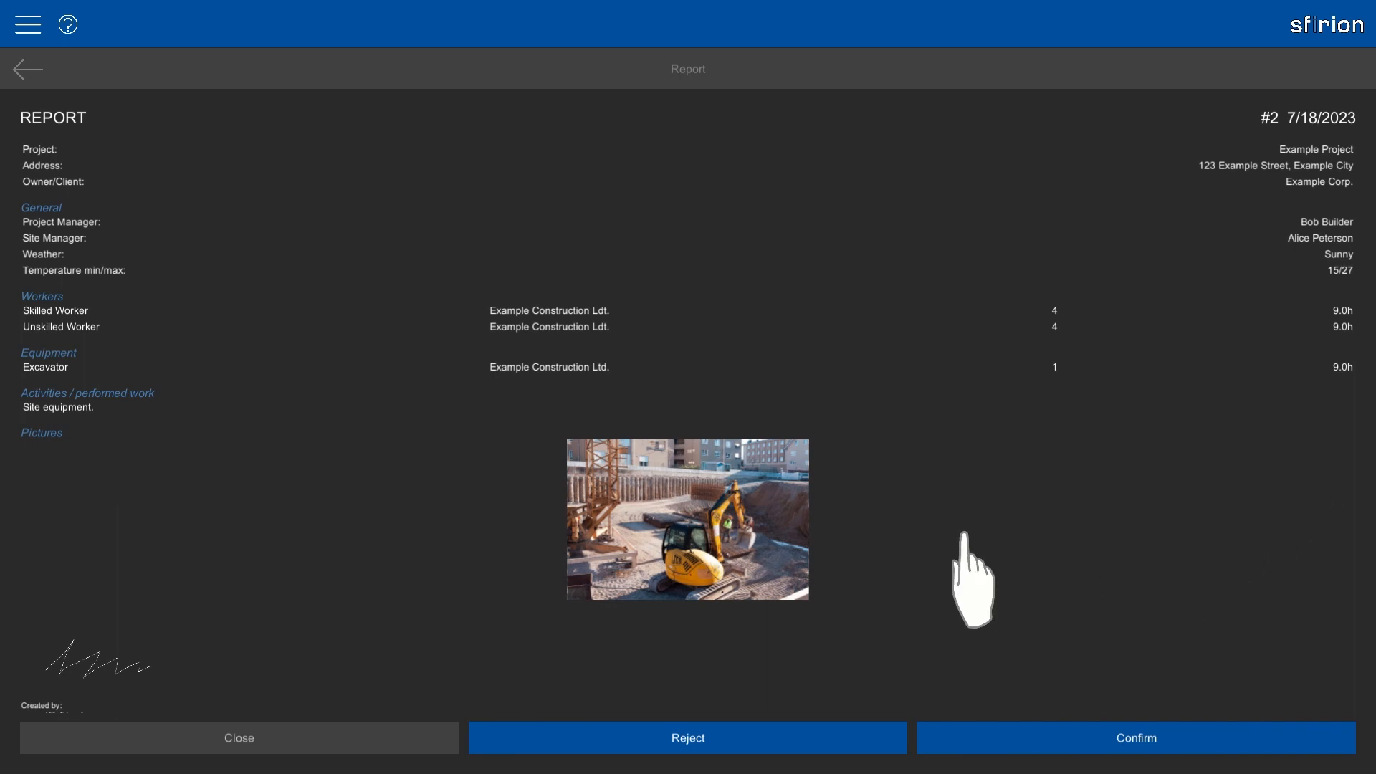
pyautogui.moveTo(907, 542); pyautogui.dragTo(929, 337)
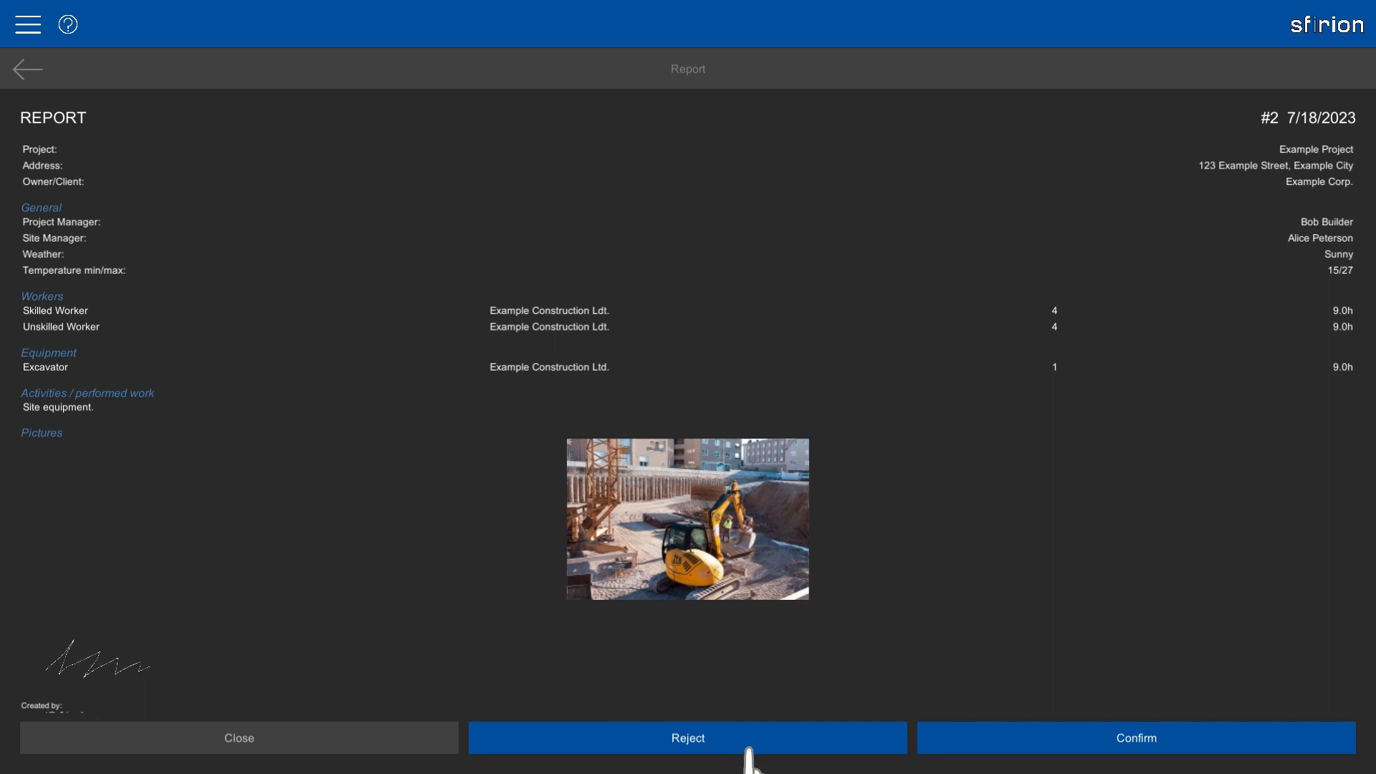
# Confirm report #2 for July 18, 2023 by drawing and accepting a second signature.
pyautogui.click(1011, 749)
pyautogui.moveTo(344, 481)
pyautogui.mouseDown()
pyautogui.moveTo(518, 342)
pyautogui.moveTo(698, 365)
pyautogui.moveTo(829, 454)
pyautogui.moveTo(817, 467)
pyautogui.moveTo(979, 492)
pyautogui.mouseUp()
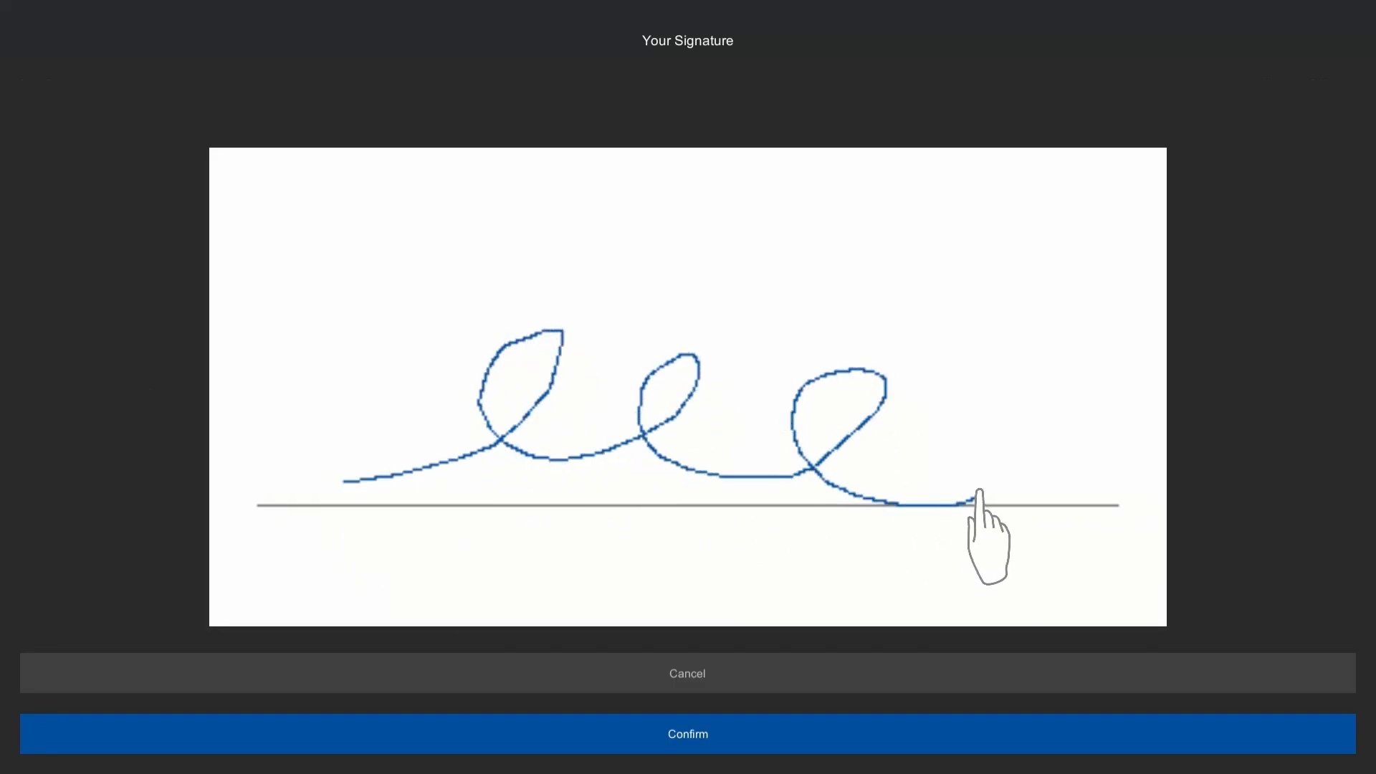
pyautogui.click(845, 746)
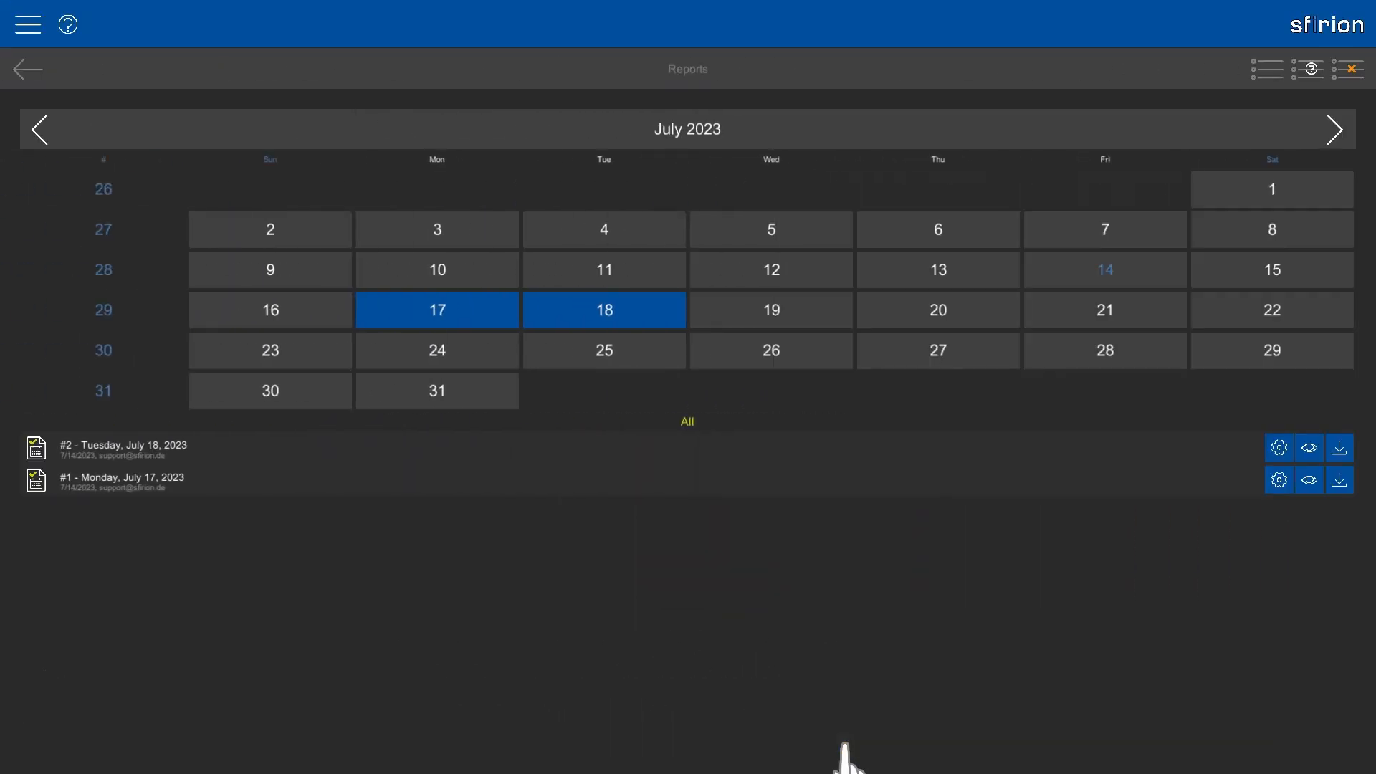